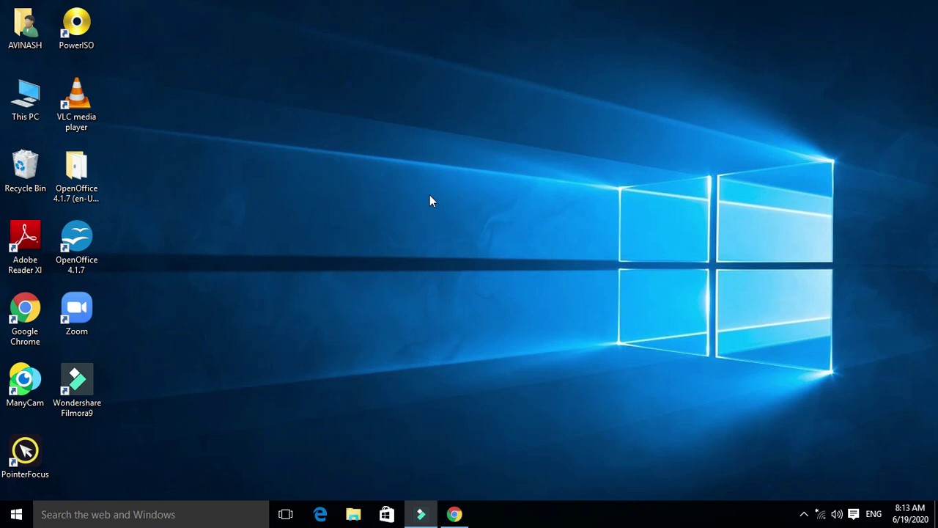
- Display the full list of installed apps and look through its entries
left_click(18, 517)
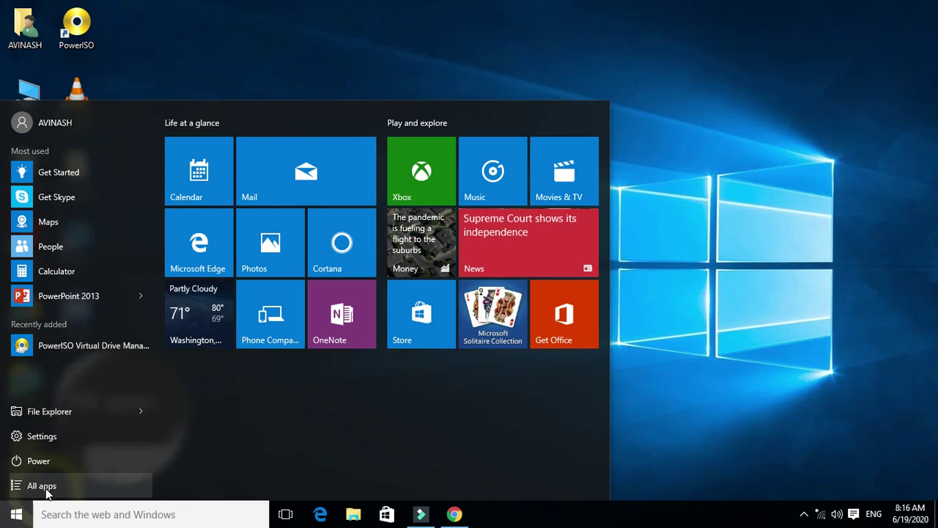
left_click(46, 493)
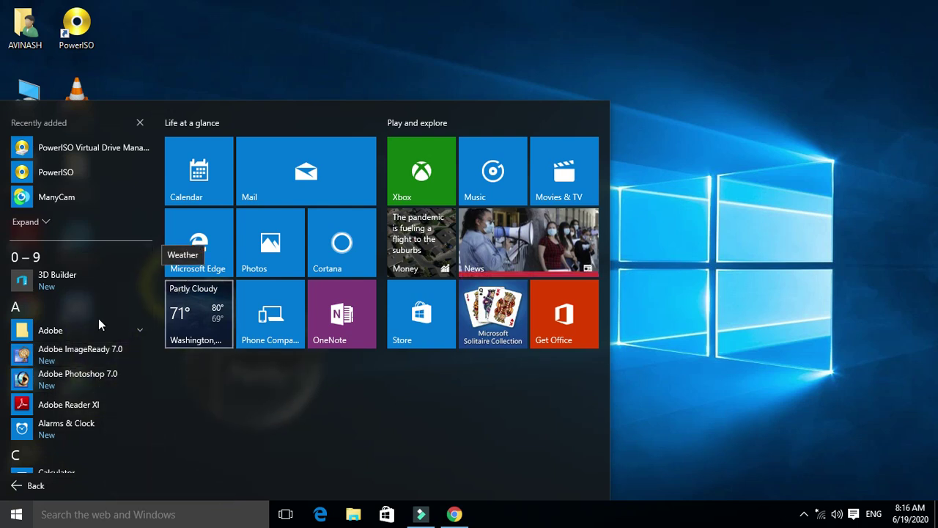
scroll(98, 318, "down", 5)
scroll(46, 301, "up", 5)
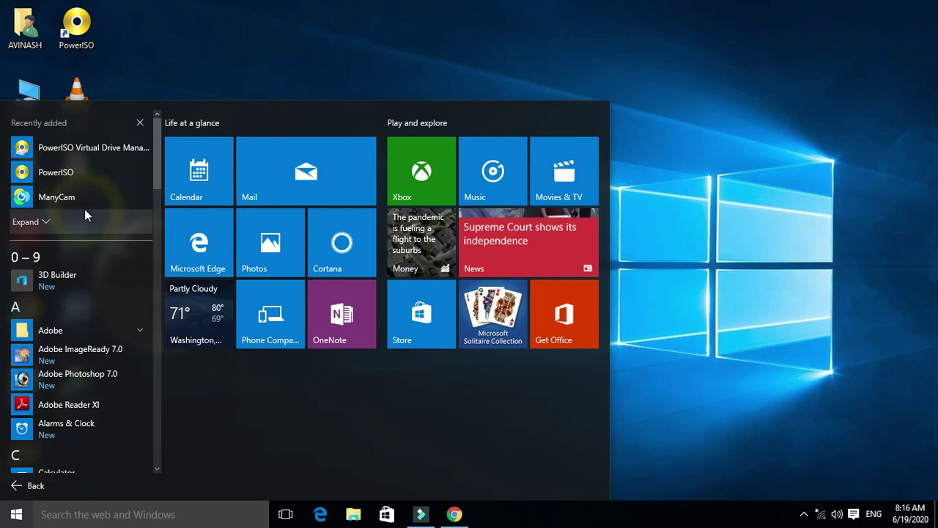
scroll(71, 247, "down", 6)
scroll(72, 250, "down", 7)
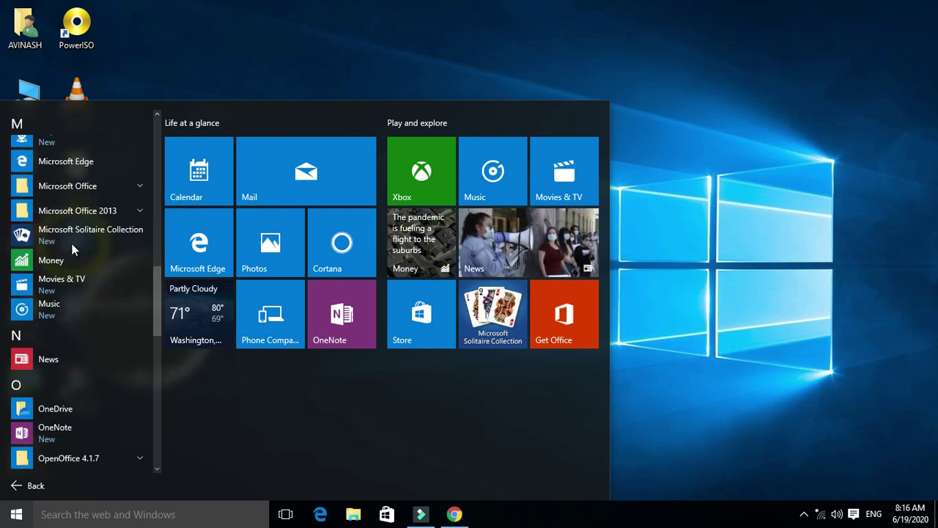
left_click_drag(156, 362, 151, 132)
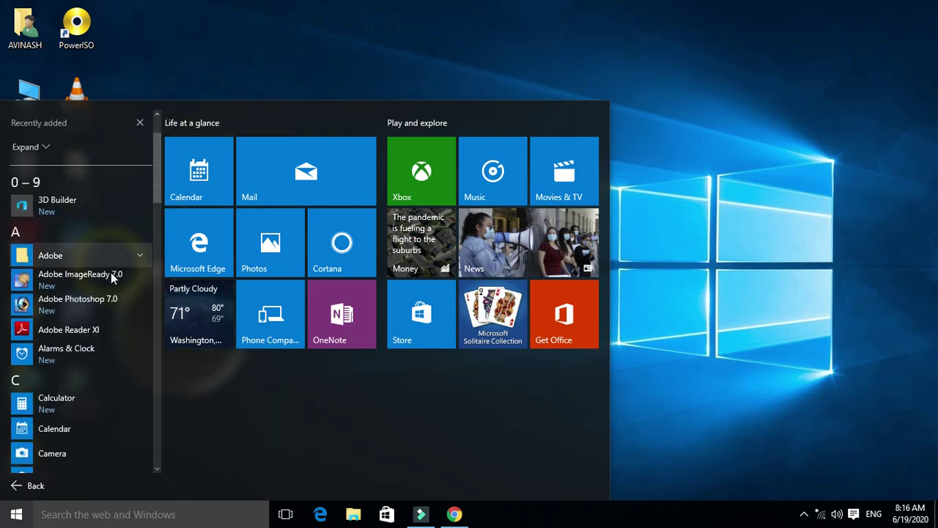
- Expand the Windows System group in the apps list and open Control Panel from it
scroll(110, 272, "down", 5)
scroll(111, 272, "down", 6)
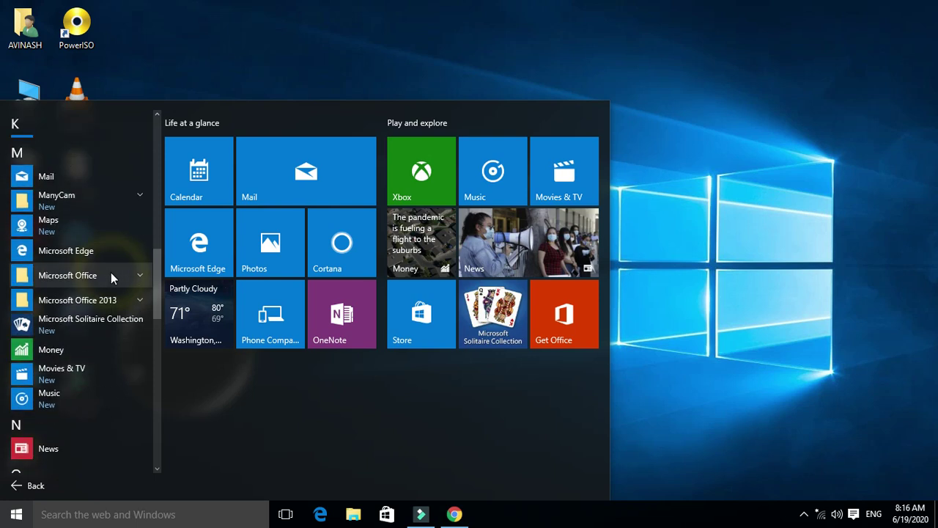
scroll(102, 297, "down", 9)
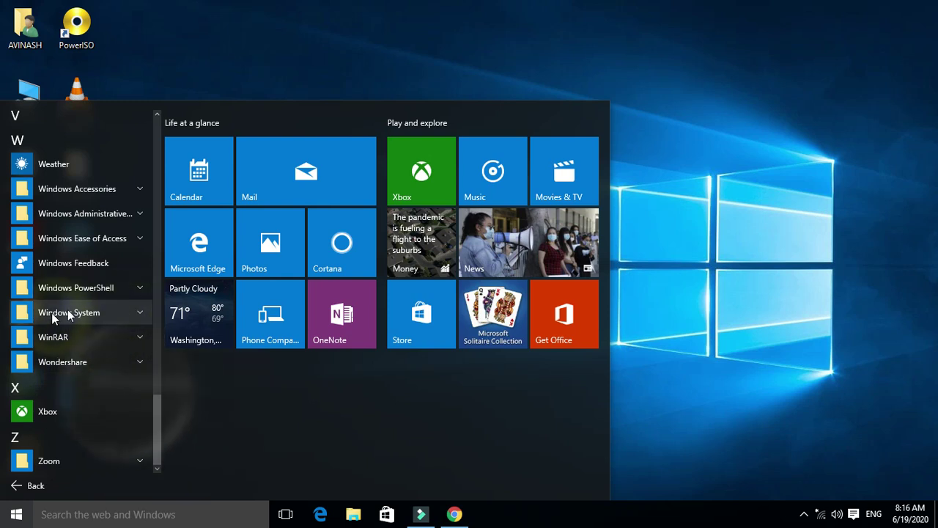
left_click(145, 312)
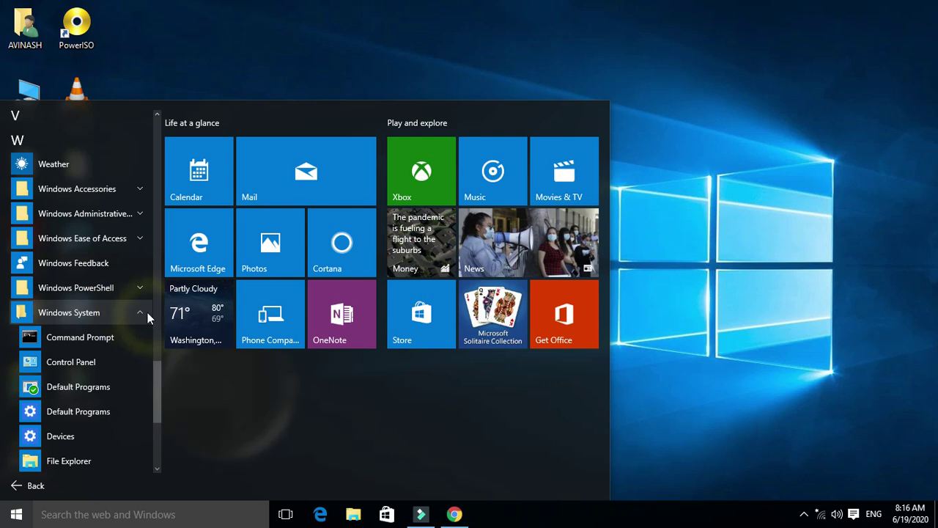
left_click(142, 312)
left_click(138, 313)
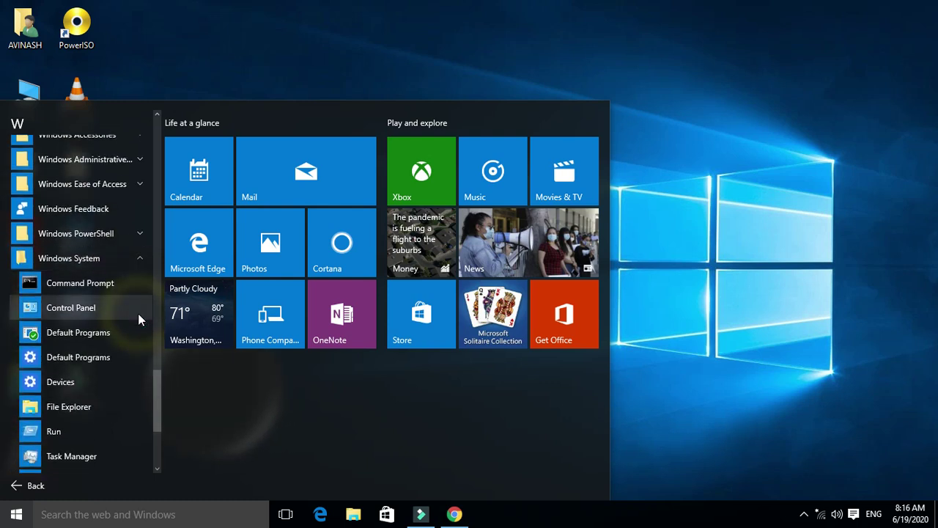
left_click(63, 308)
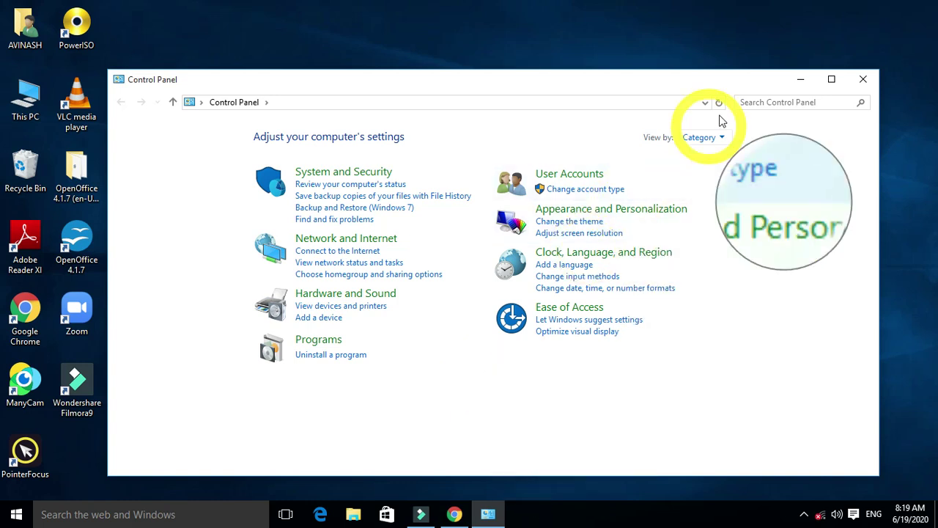
- Switch the Control Panel view to Large icons, look through all items and dismiss the PointerFocus trial notice
left_click(712, 140)
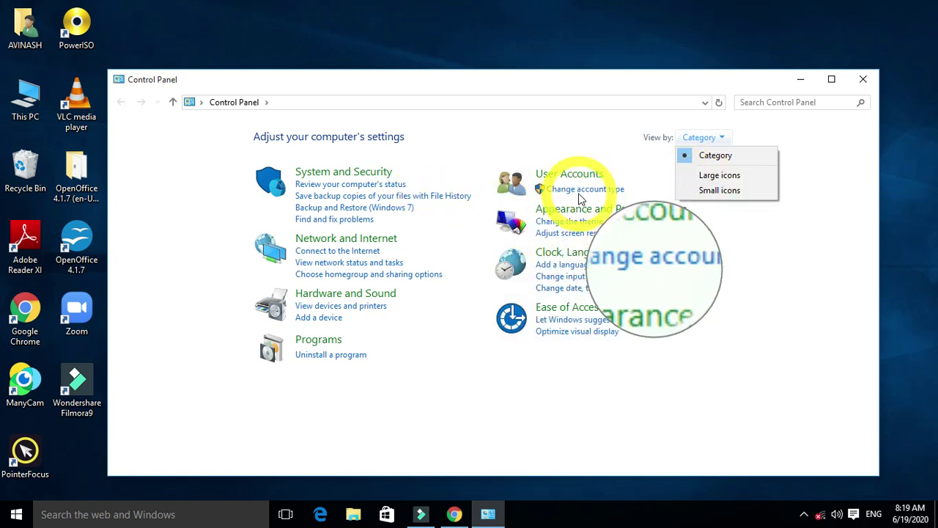
left_click(721, 179)
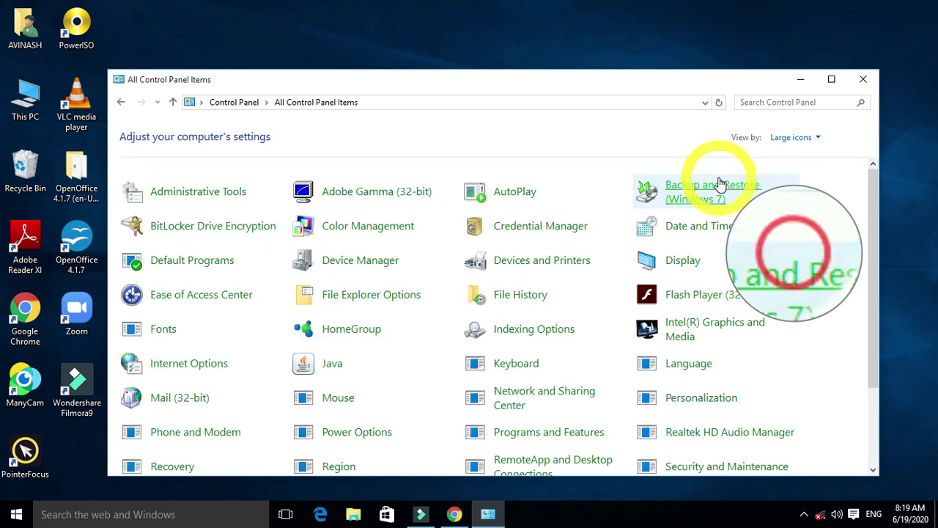
scroll(570, 287, "down", 3)
scroll(570, 286, "down", 1)
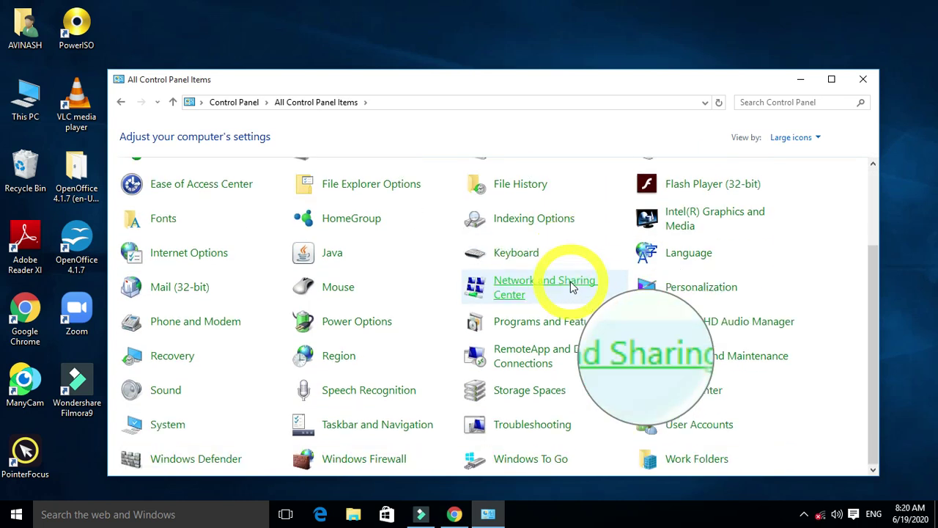
scroll(490, 317, "up", 4)
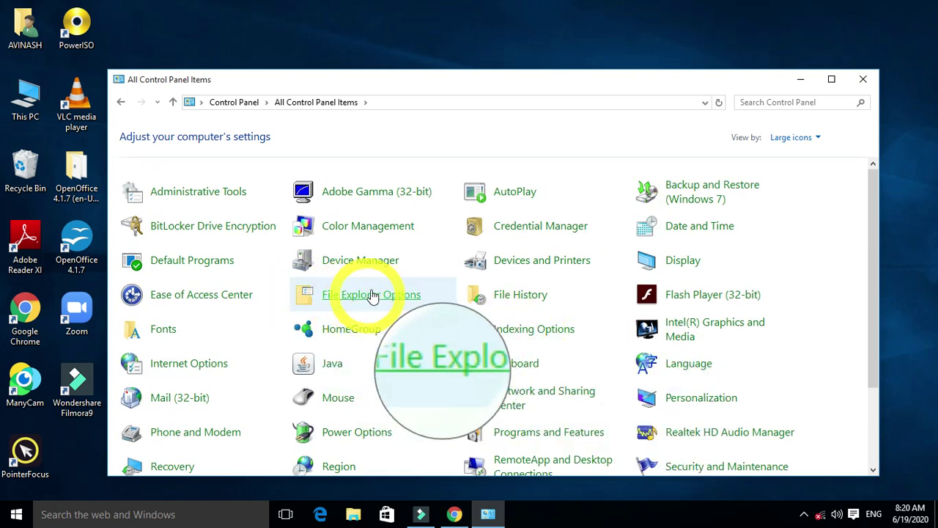
scroll(368, 291, "down", 3)
scroll(369, 291, "down", 1)
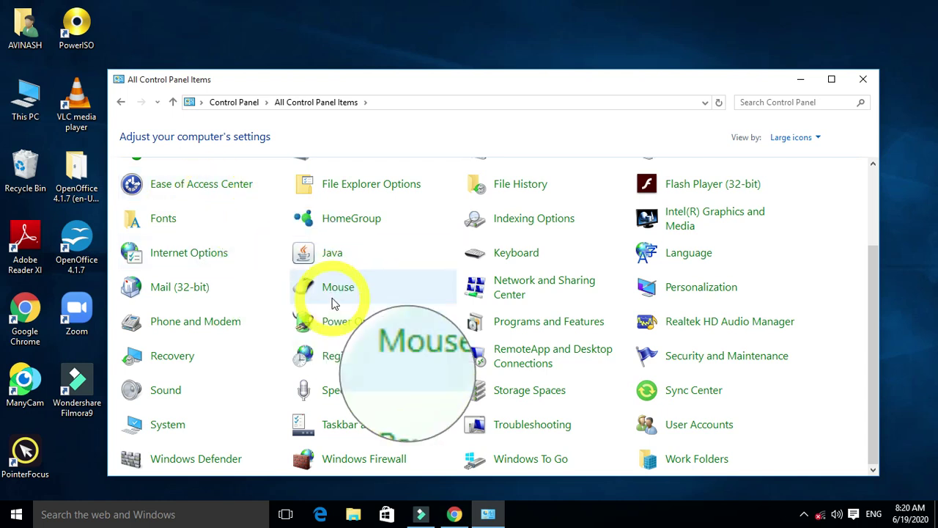
scroll(331, 300, "up", 1)
scroll(334, 304, "up", 2)
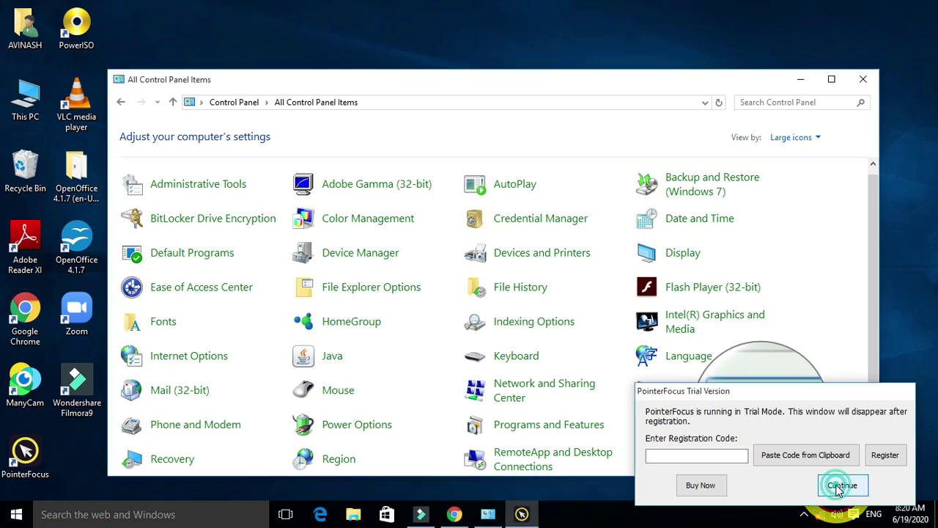
left_click(840, 485)
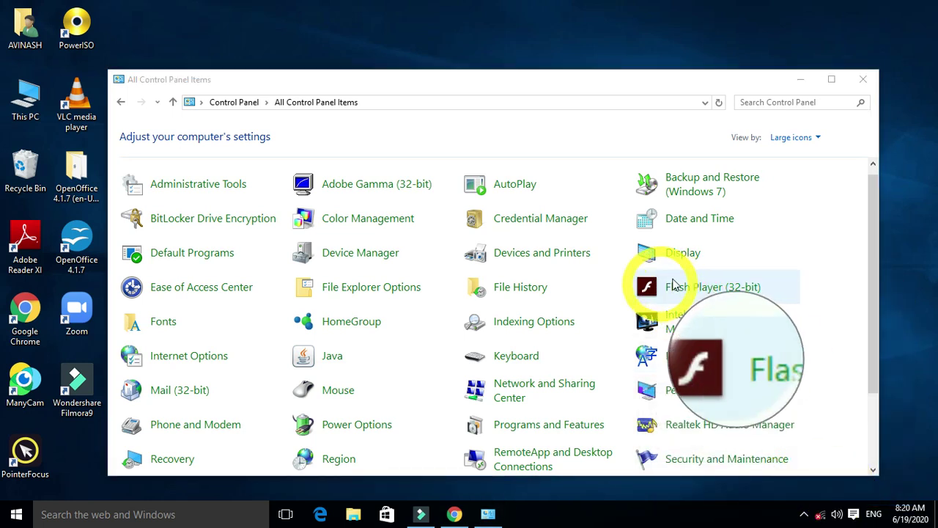
- Switch the Control Panel view to Small icons and return it to Category
left_click(804, 138)
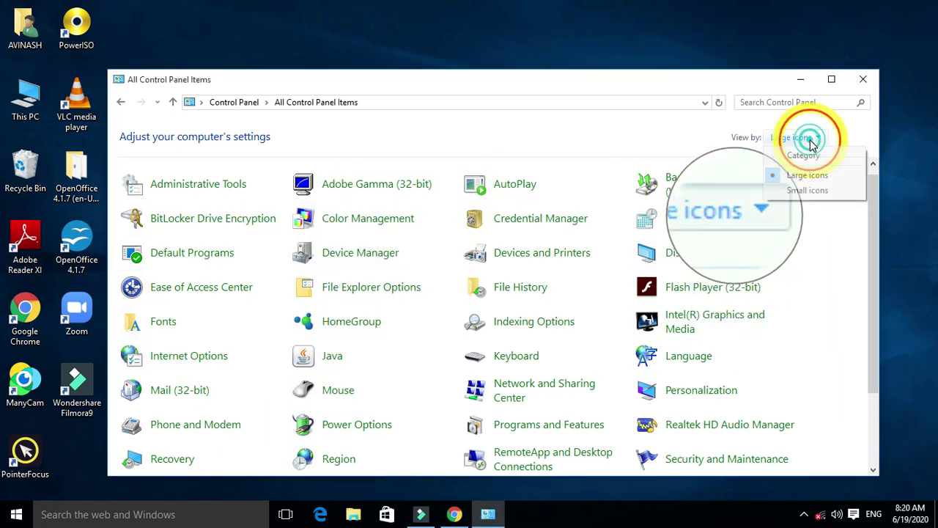
left_click(808, 191)
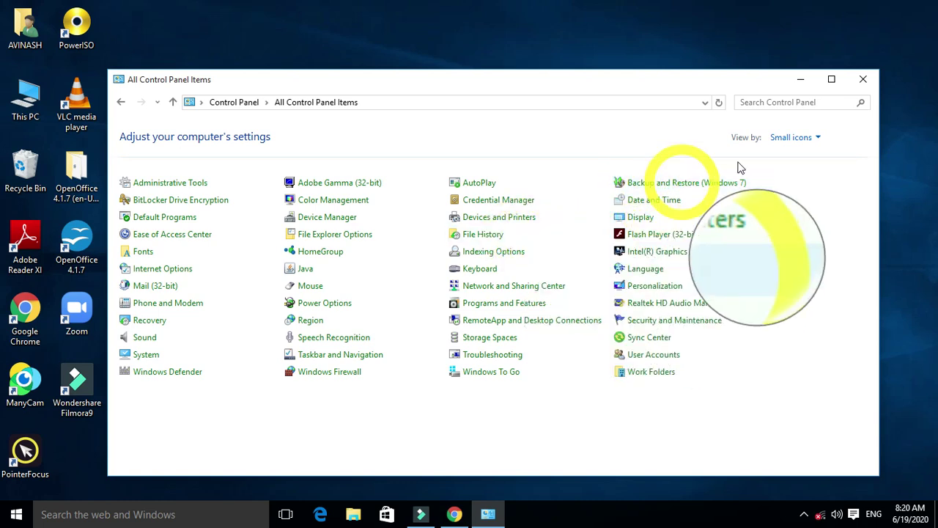
left_click(821, 154)
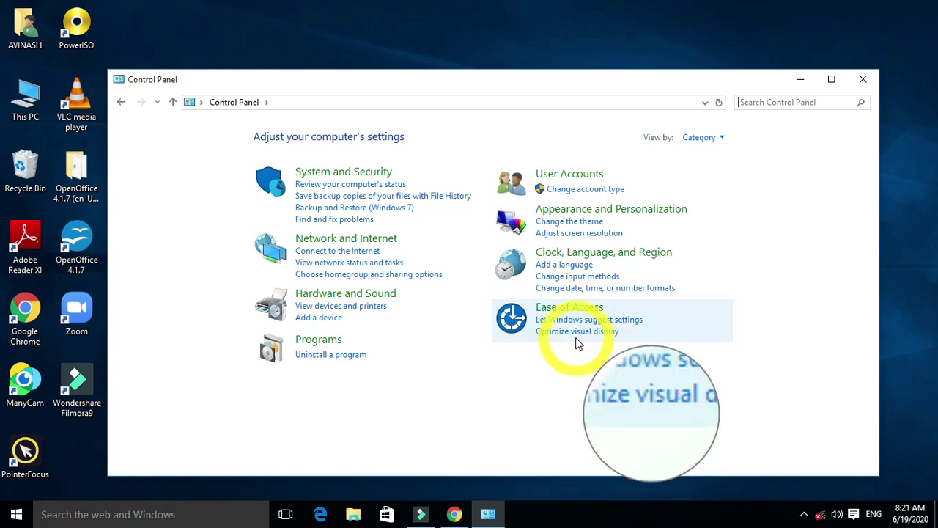
- Locate the Windows System group in the full apps list, expand it, and dismiss the PointerFocus trial notice
left_click(16, 517)
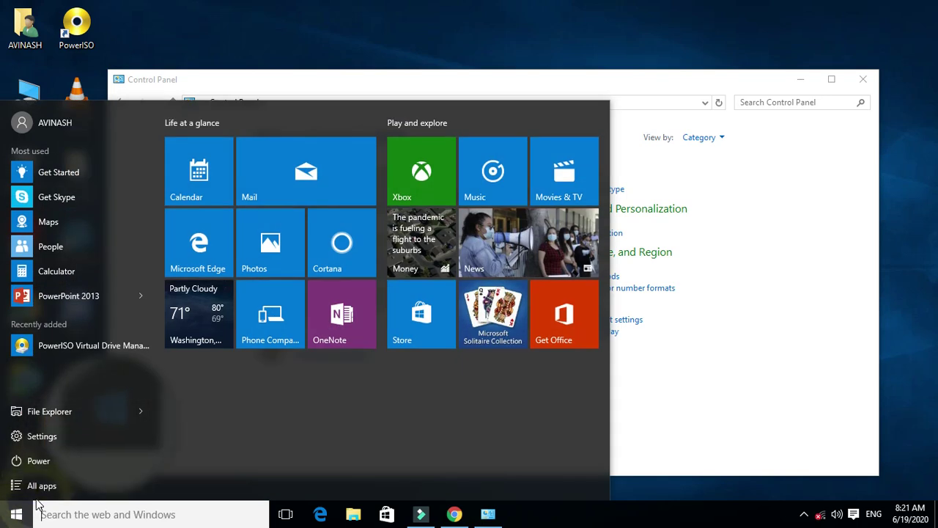
left_click(44, 485)
scroll(92, 411, "down", 5)
scroll(92, 409, "down", 10)
scroll(124, 422, "down", 5)
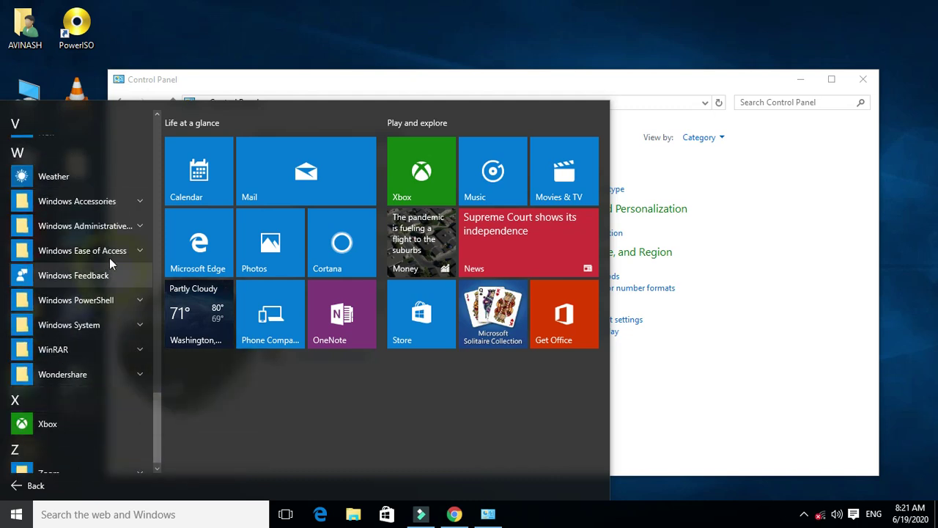
left_click(139, 324)
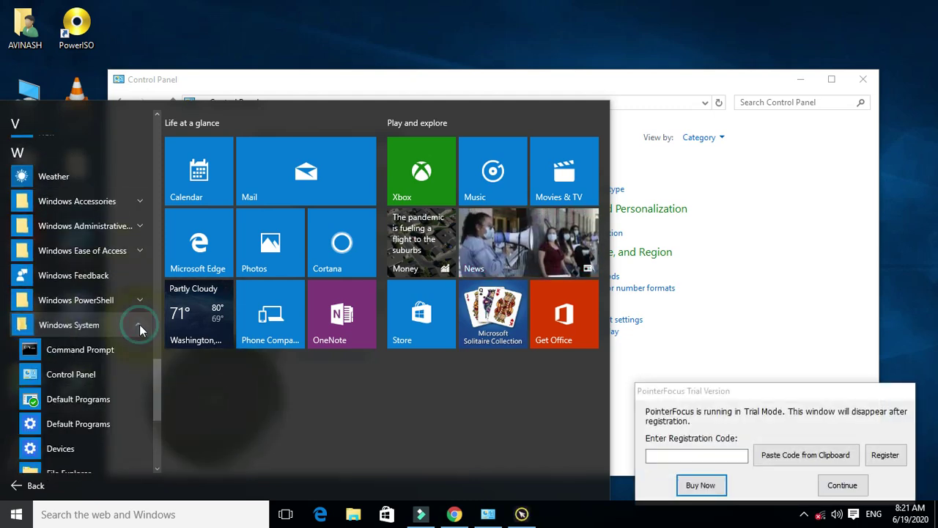
left_click(842, 485)
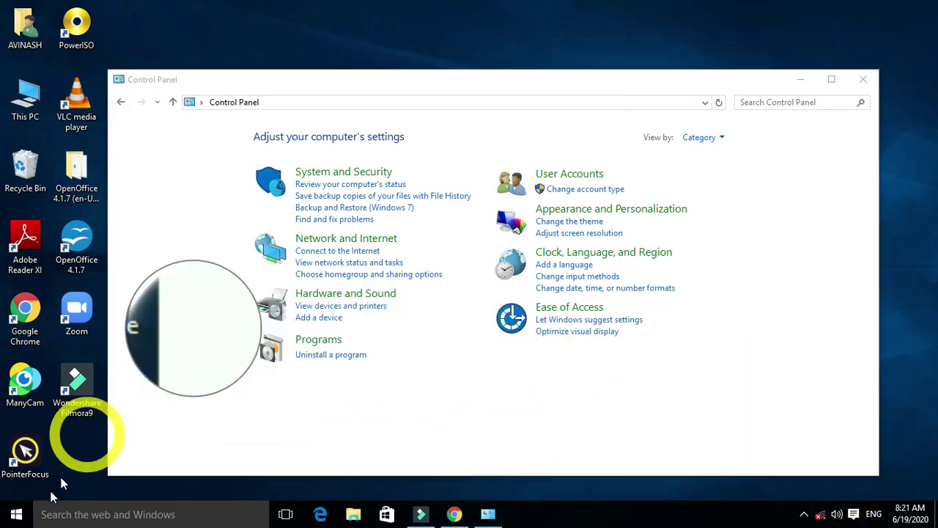
- Reopen the full apps list, examine where Control Panel sits within Windows System, and close the list
left_click(17, 513)
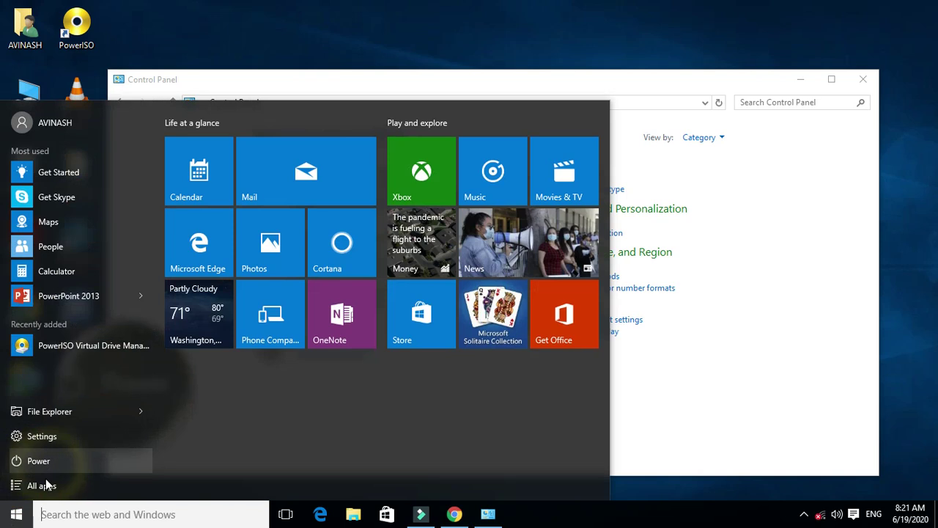
left_click(44, 486)
scroll(95, 343, "down", 15)
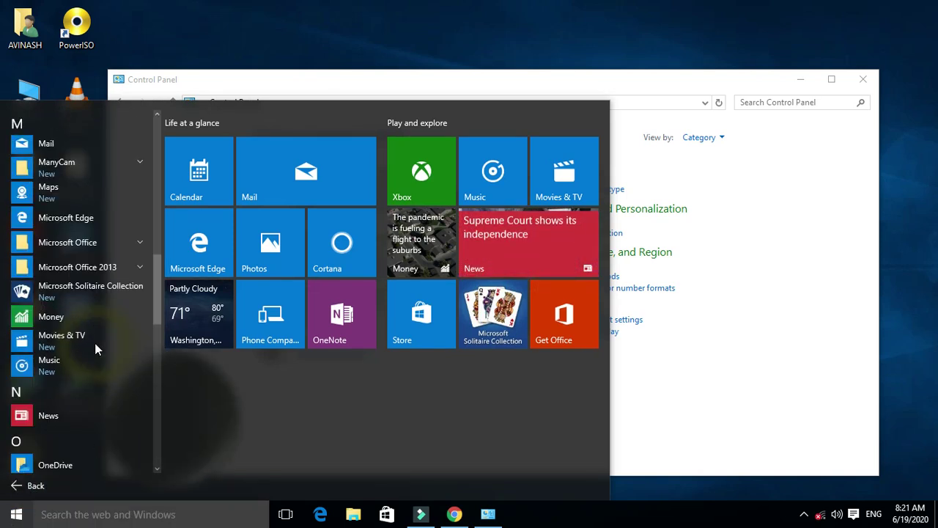
scroll(95, 343, "down", 3)
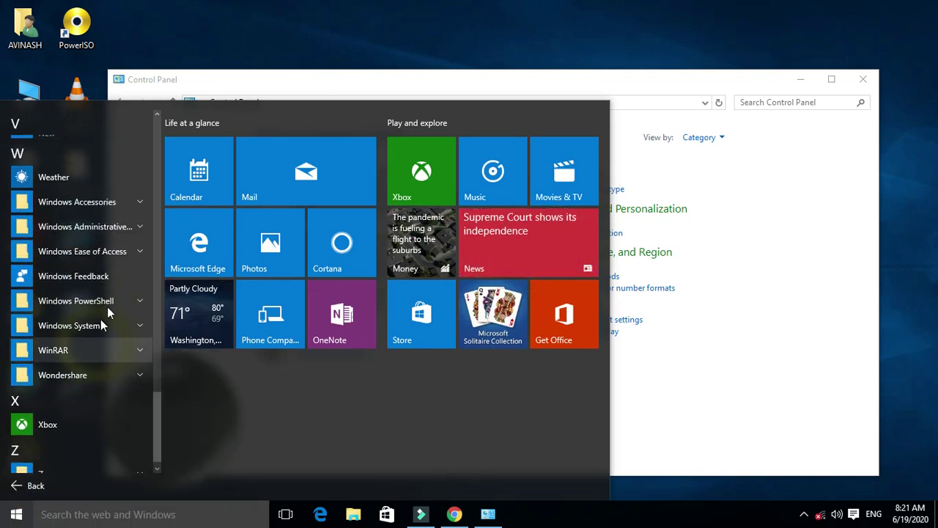
left_click(103, 325)
scroll(110, 373, "down", 3)
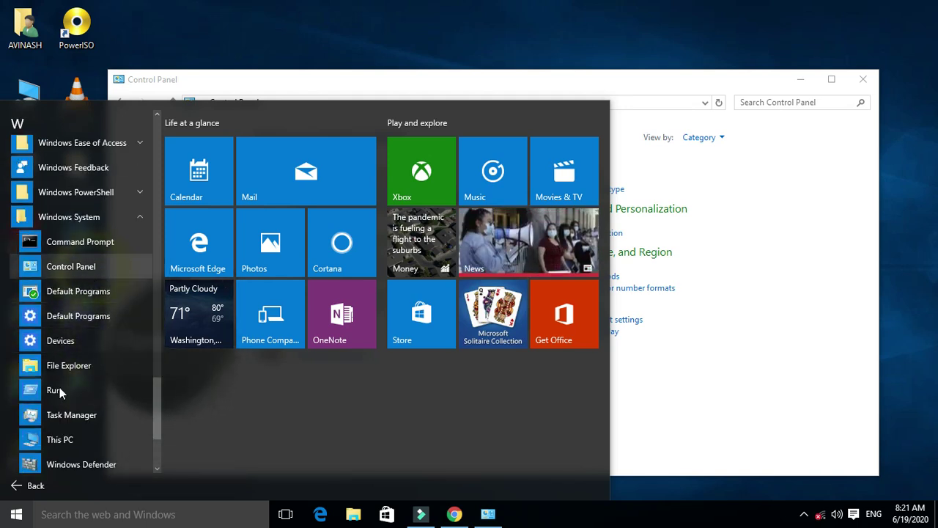
left_click(673, 401)
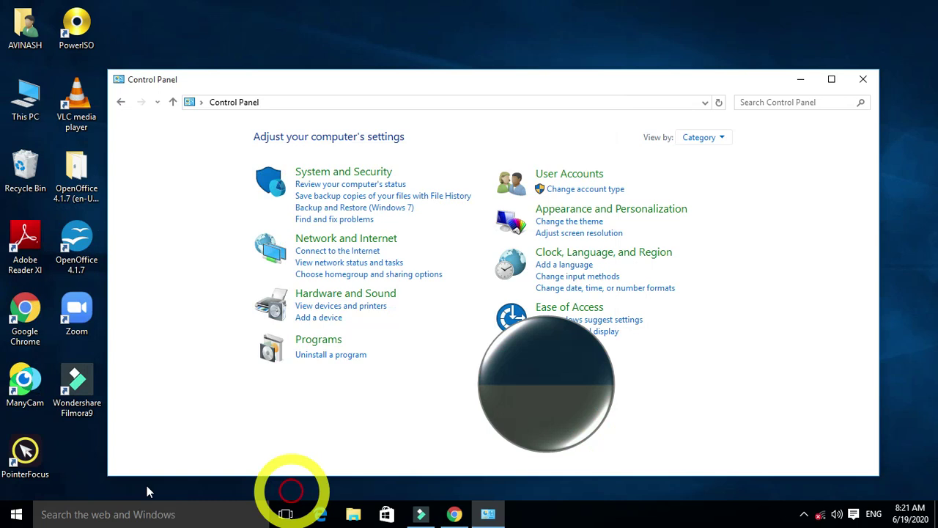
- Search Windows for "control panel" and open the Control Panel desktop app from the results
left_click(85, 515)
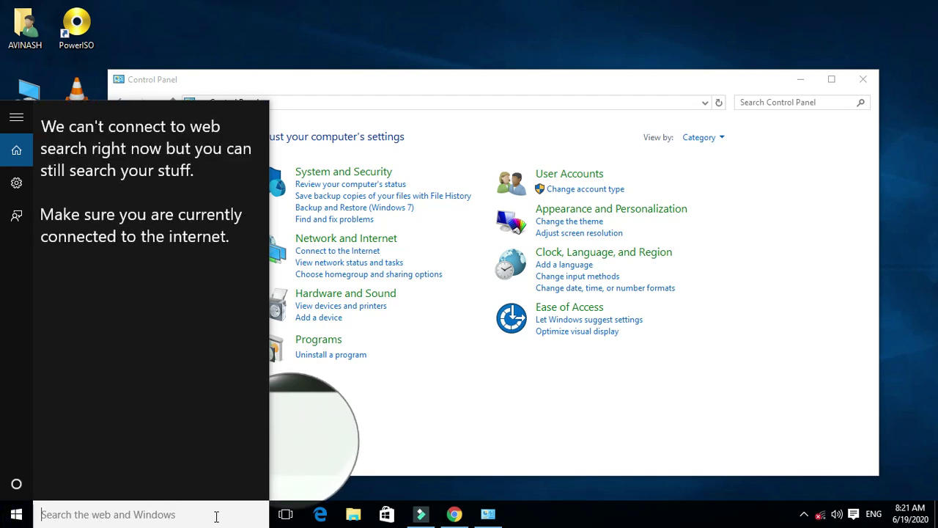
type("con")
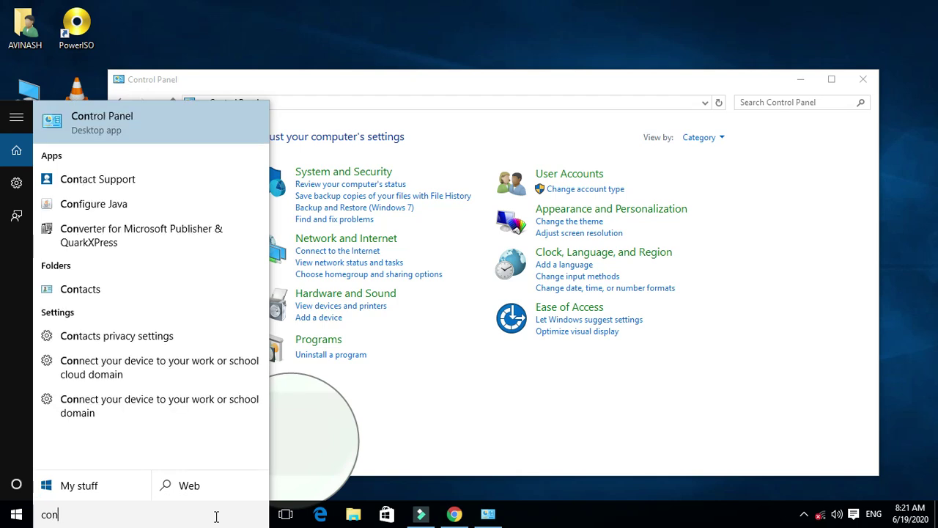
type("trol")
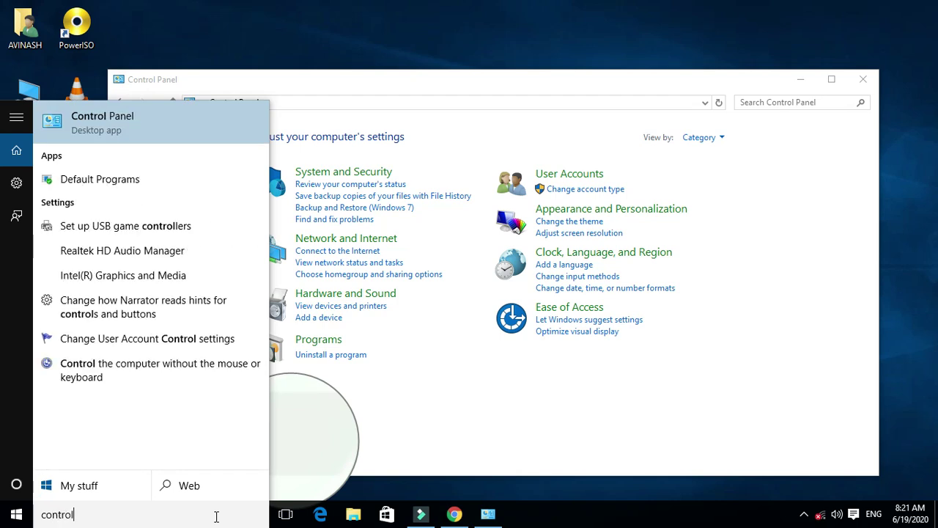
type(" pa")
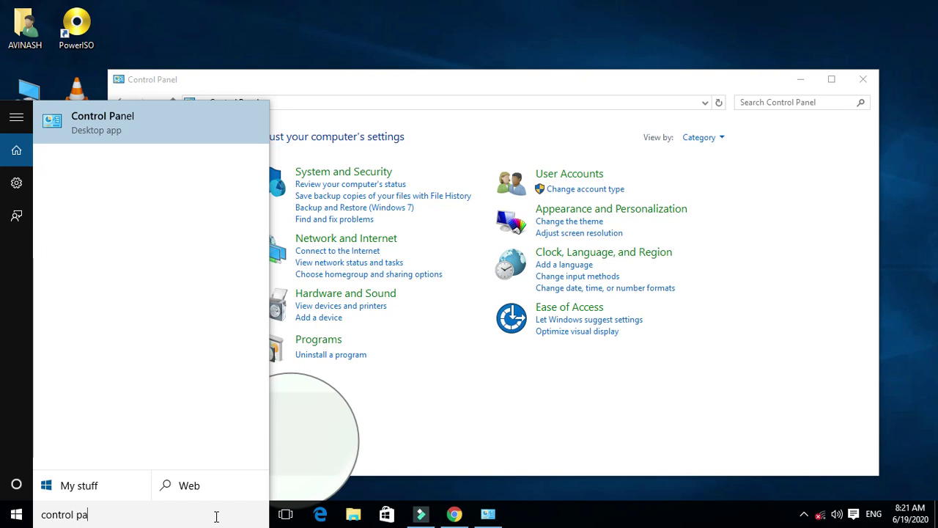
type("nel")
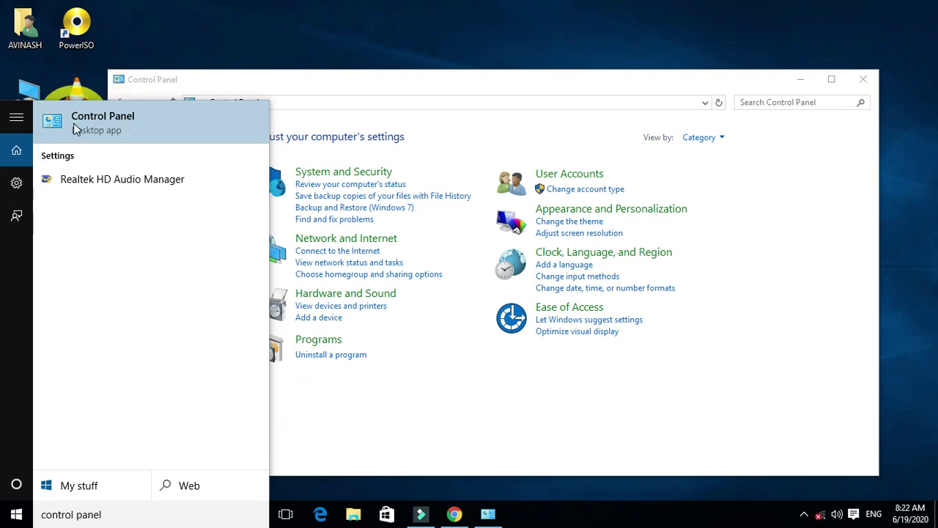
left_click(151, 122)
left_click(106, 123)
left_click(105, 124)
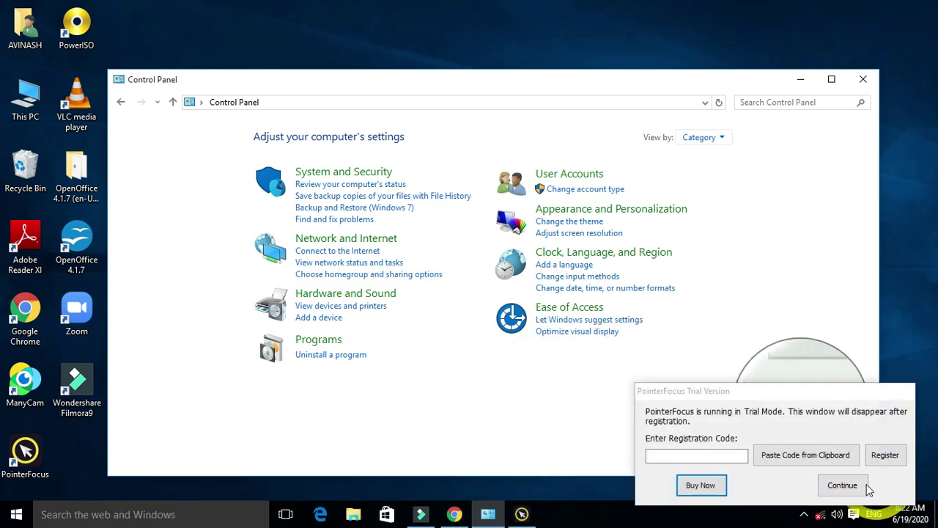
- Dismiss the PointerFocus trial notice
left_click(842, 484)
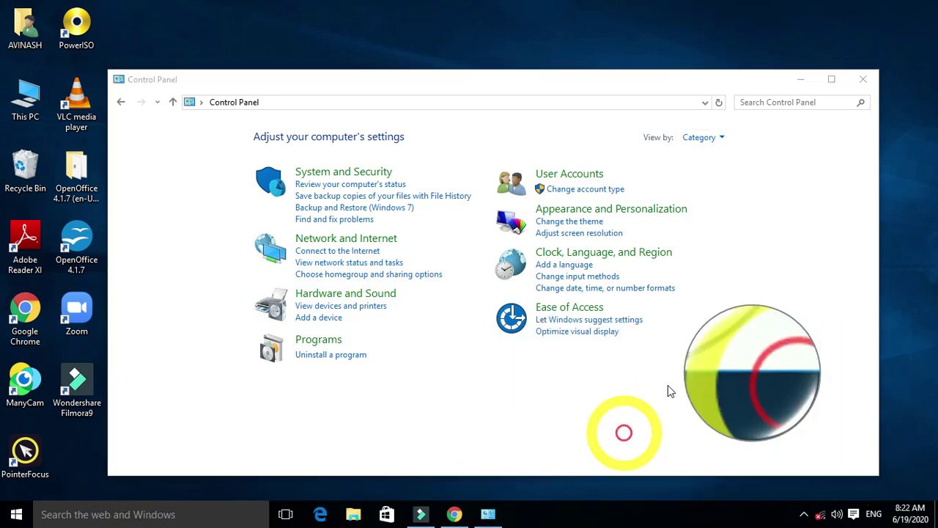
left_click(158, 519)
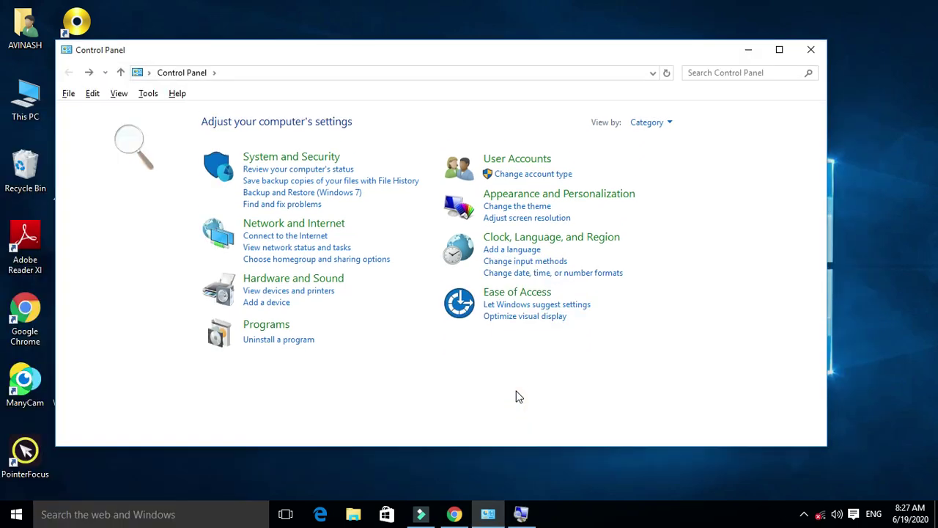
- Maximize the Control Panel window and open the Ease of Access category
key("alt")
left_click(521, 385)
left_click(765, 77)
left_click(784, 49)
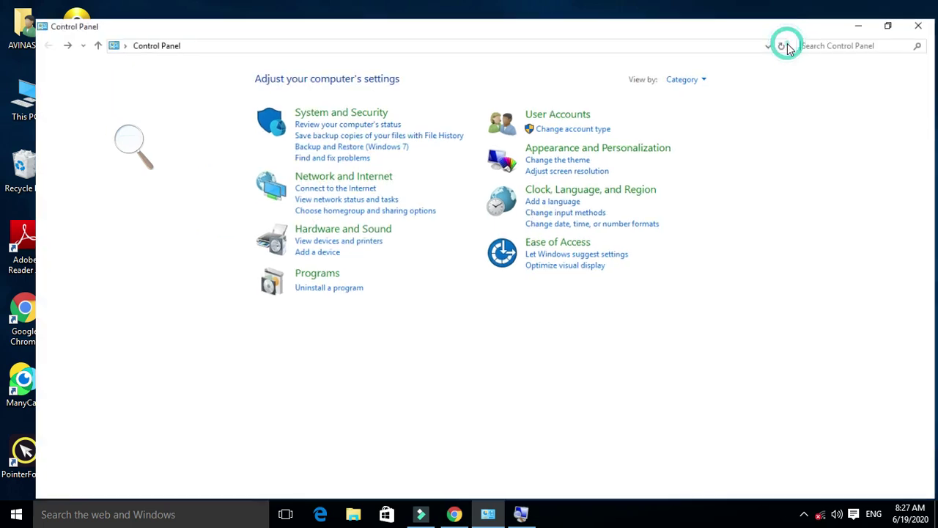
left_click(556, 234)
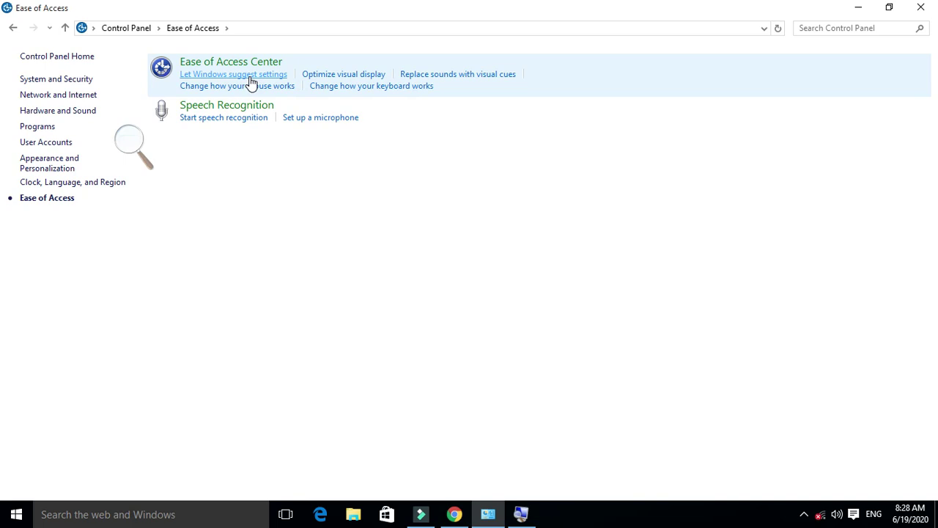
- Let Windows suggest settings, select only "I am blind." among the Eyesight statements, and continue to the Dexterity questions
left_click(251, 75)
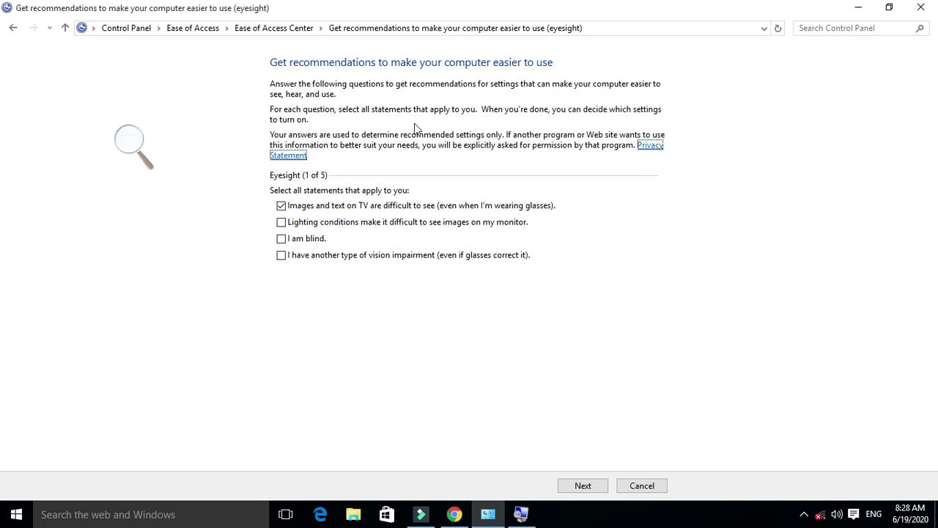
left_click(281, 206)
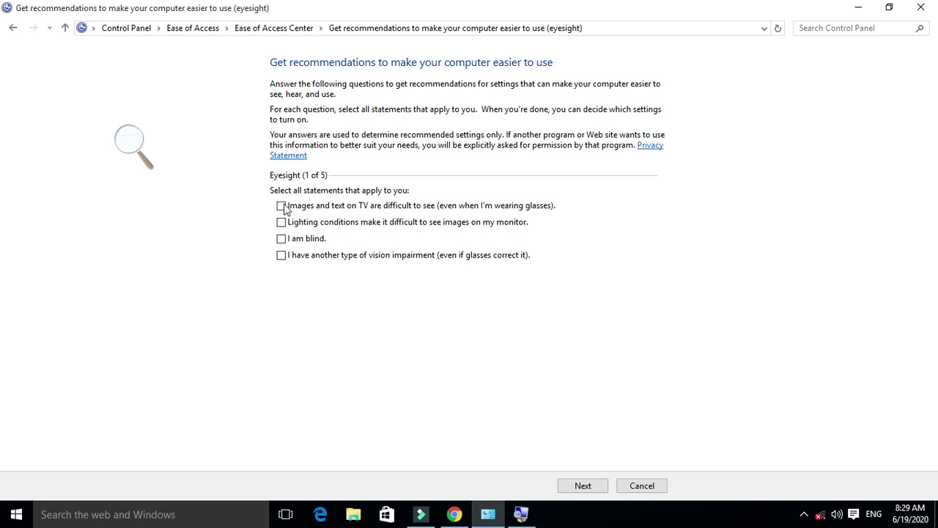
left_click(281, 222)
left_click(280, 239)
left_click(281, 222)
left_click(592, 489)
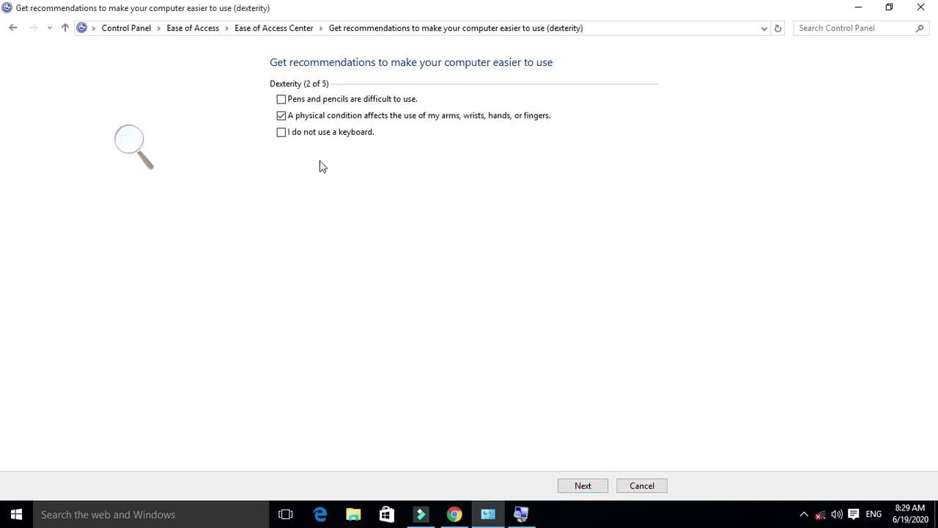
- Replace the physical condition statement with "I do not use a keyboard." on the Dexterity page and continue to Hearing
left_click(294, 119)
left_click(281, 132)
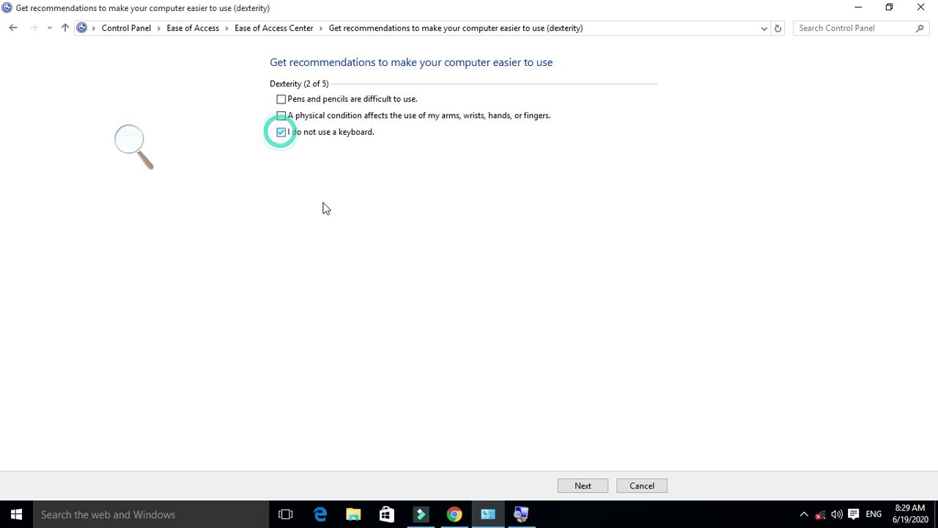
left_click(577, 487)
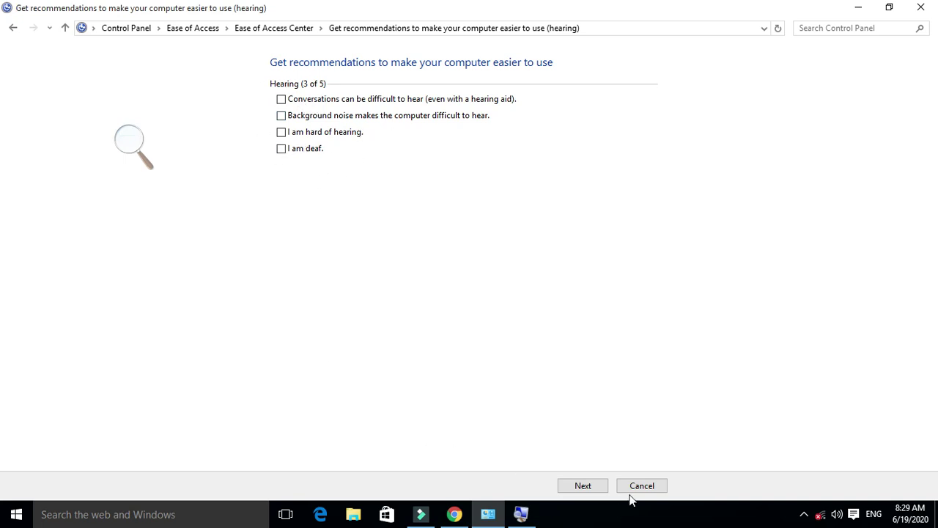
- Go back through the questionnaire to Ease of Access, then review the suggested-settings Eyesight page once more and return
left_click(13, 29)
left_click(14, 29)
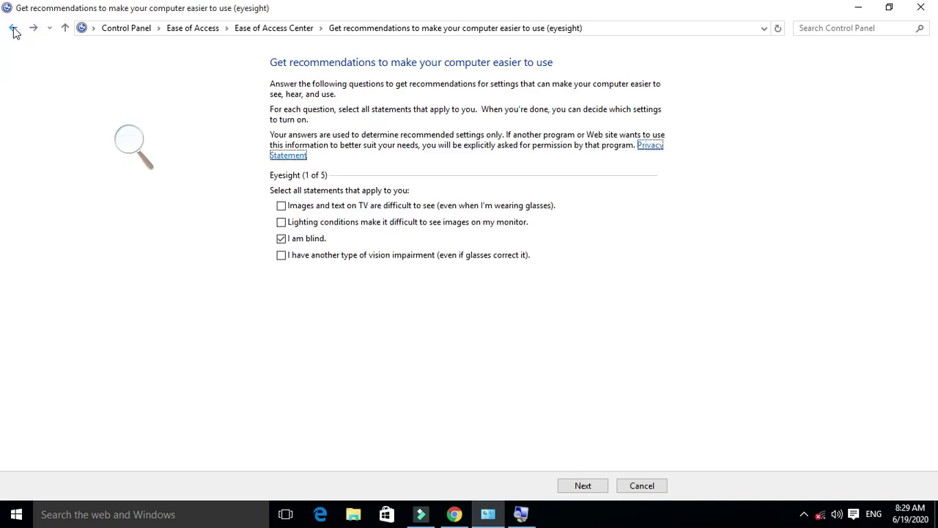
left_click(13, 29)
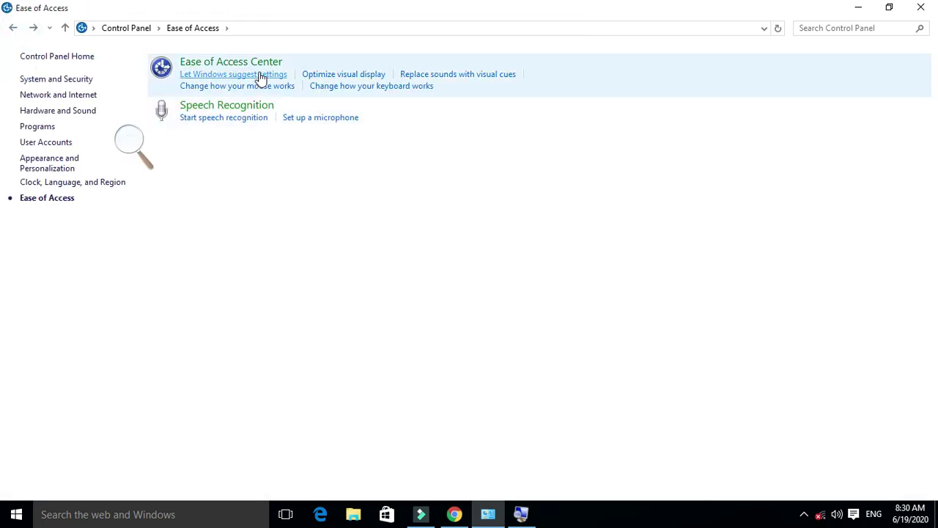
left_click(259, 75)
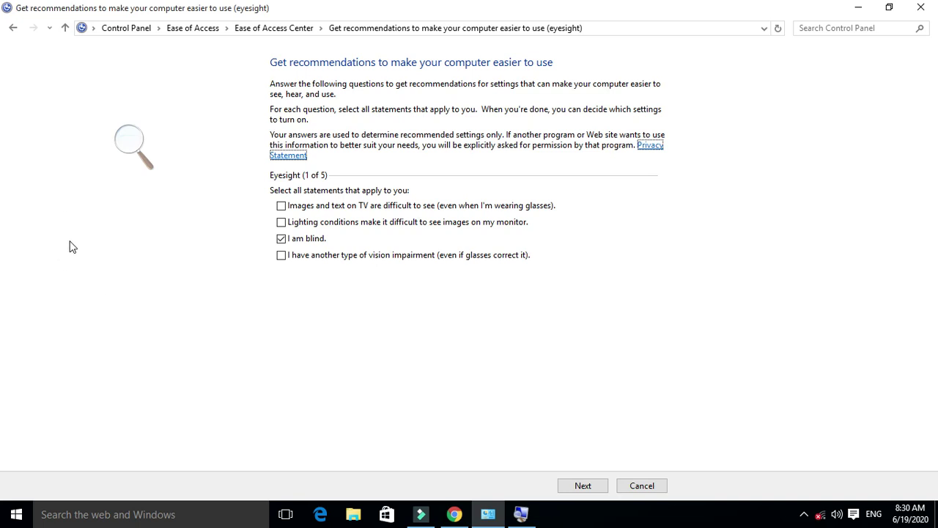
left_click(14, 29)
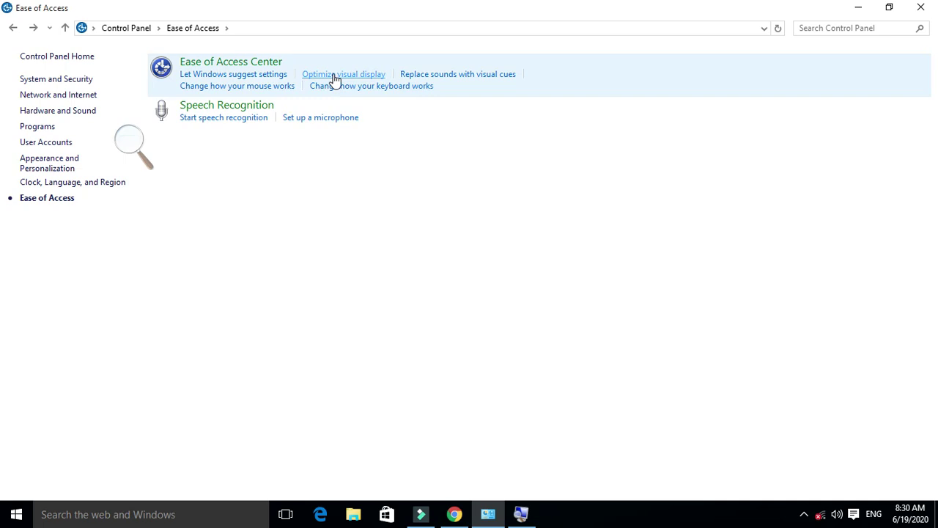
- Open Optimize visual display and toggle the High Contrast keyboard shortcut option twice, leaving it enabled
left_click(334, 75)
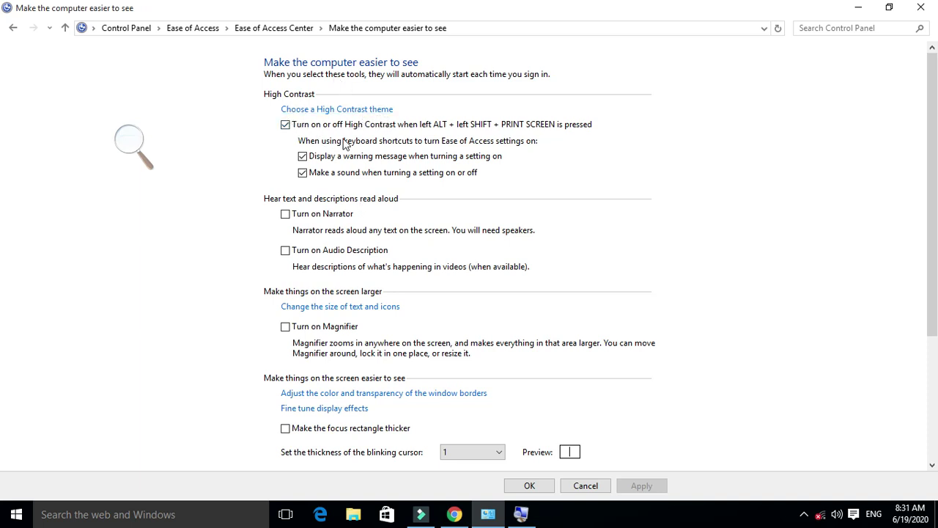
left_click(286, 126)
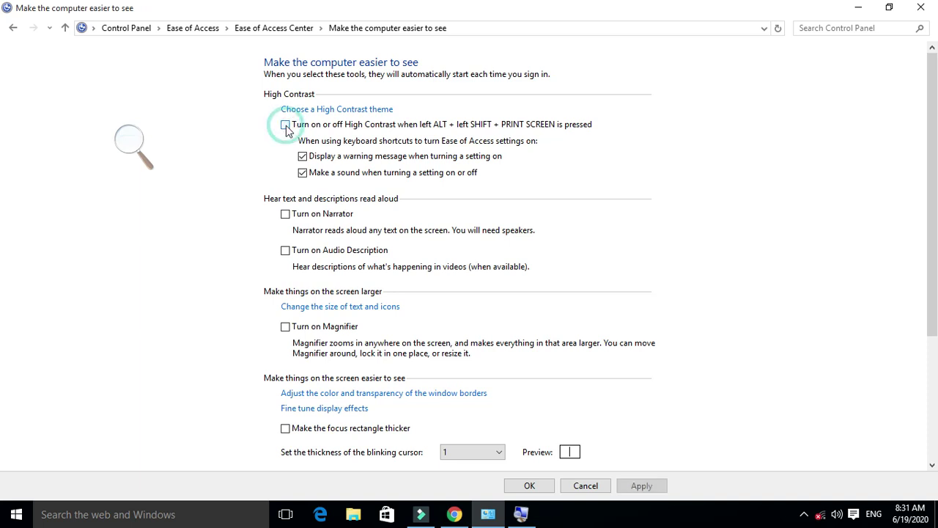
left_click(287, 126)
left_click(287, 126)
left_click(287, 126)
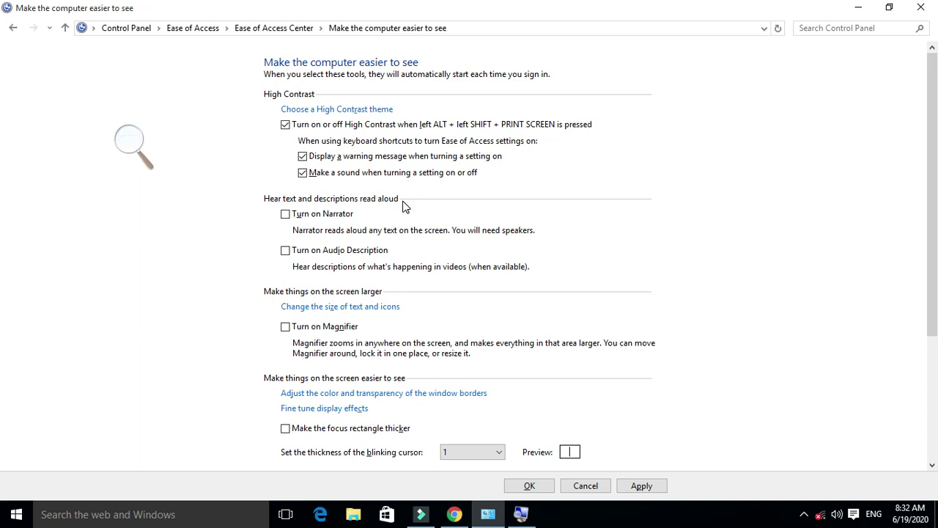
- Turn on High Contrast with its keyboard shortcut, accept the confirmation, and switch it off again
key("alt+shift+Print")
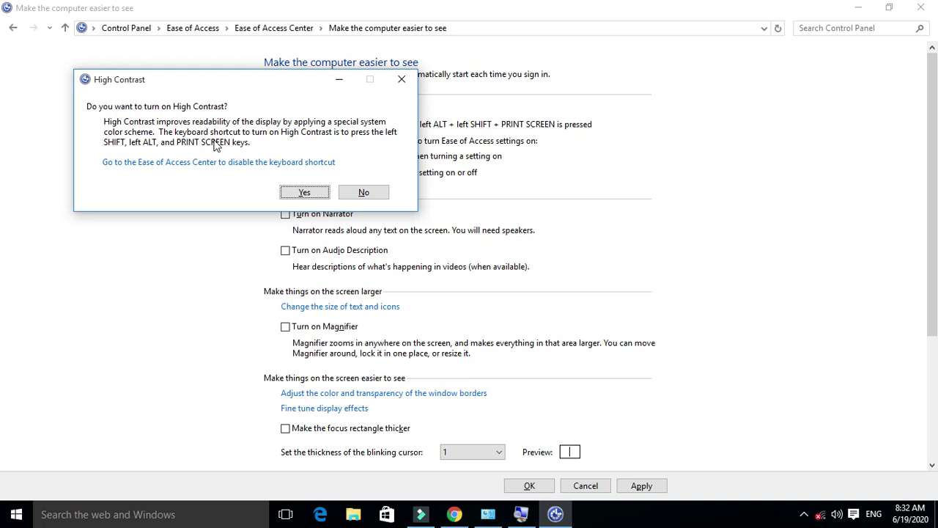
left_click(300, 197)
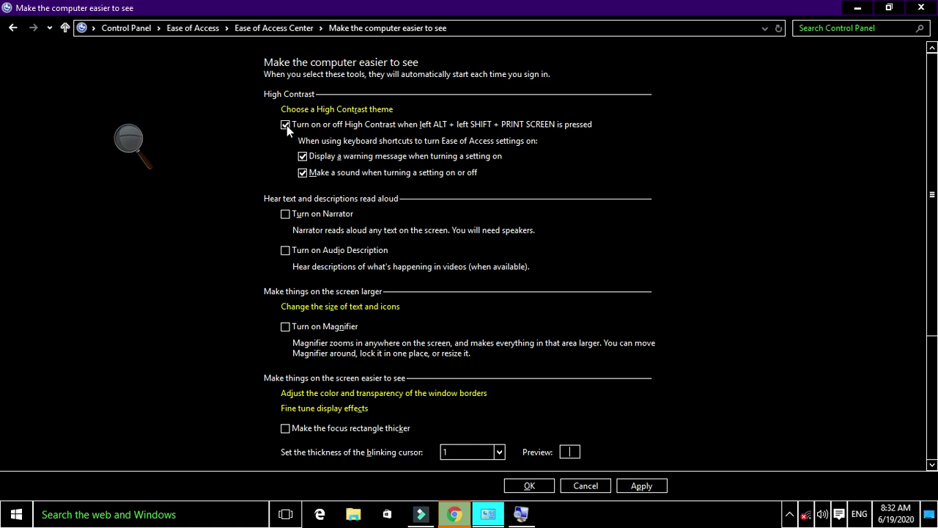
key("alt+shift+Print")
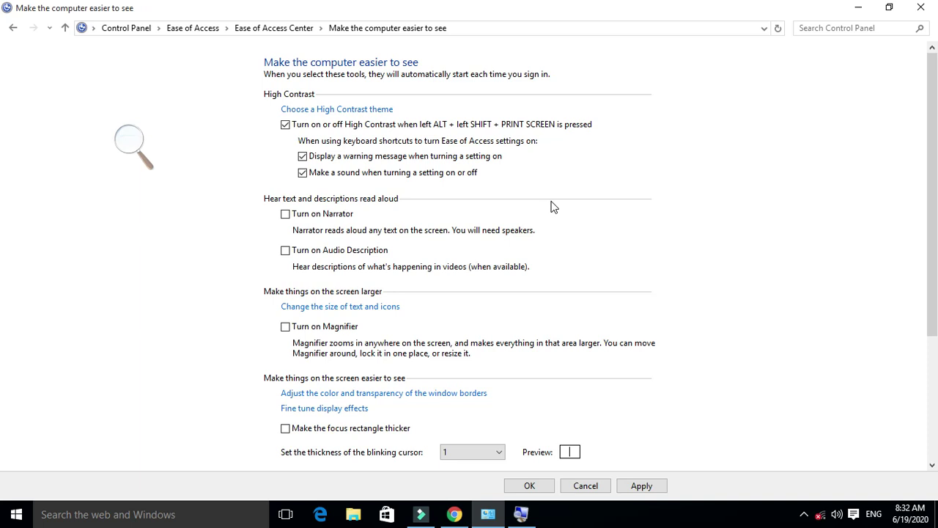
- Disable the High Contrast keyboard shortcut and apply it, then enable the option again and apply
left_click(285, 126)
left_click(645, 486)
left_click(642, 486)
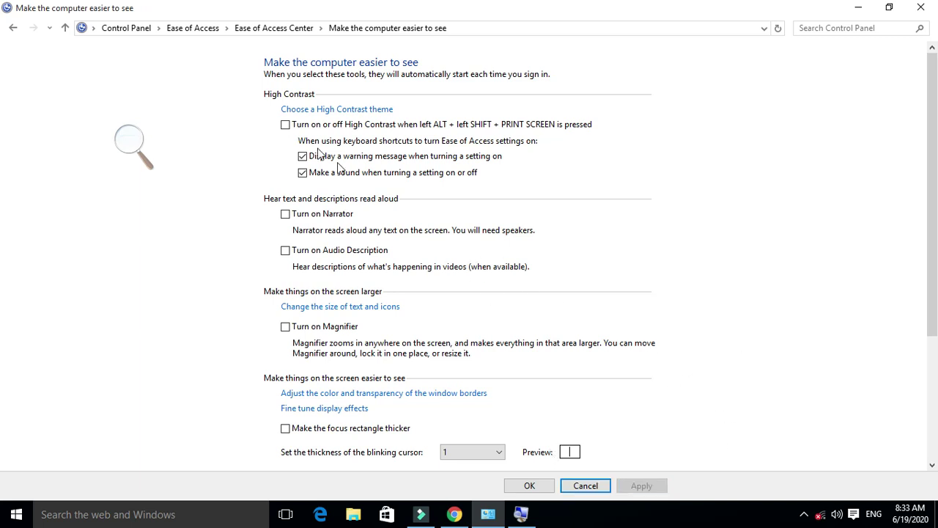
left_click(285, 125)
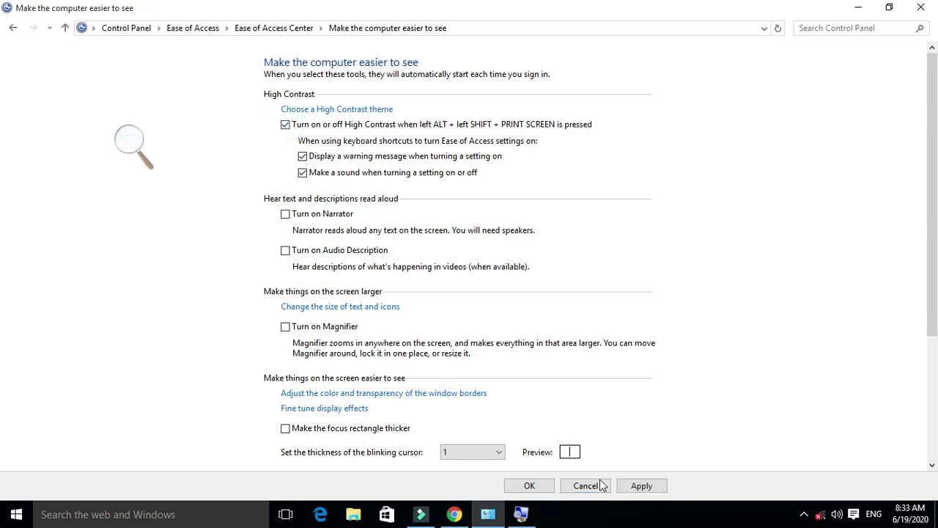
left_click(642, 487)
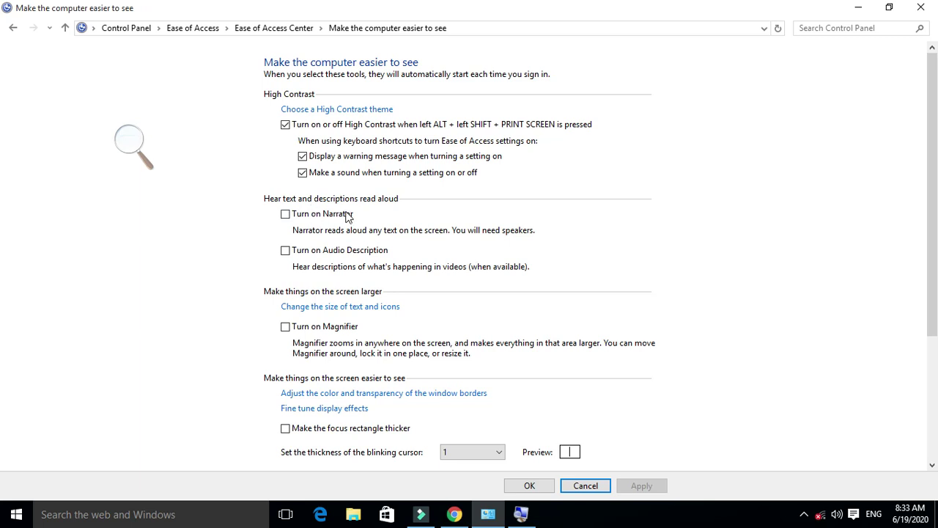
- Turn on Narrator, apply the setting, and bring up the Narrator Settings window
left_click(287, 218)
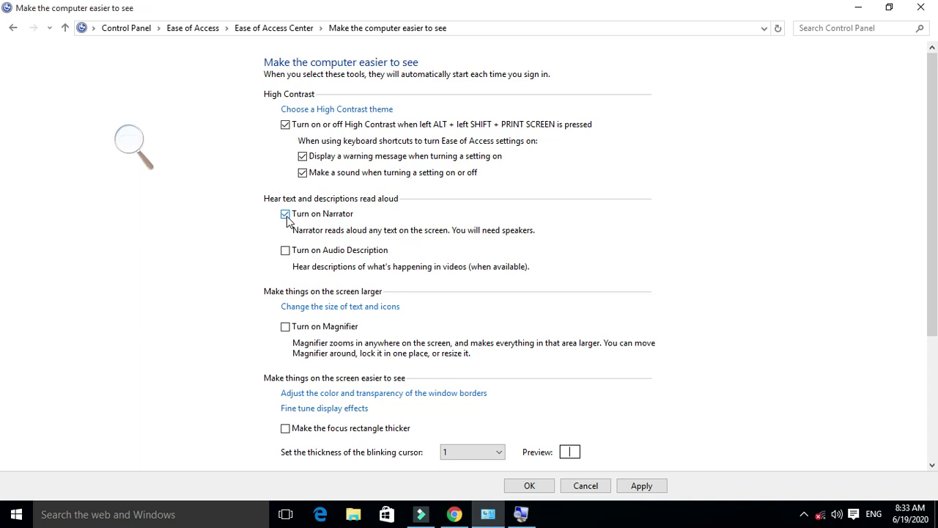
left_click(645, 486)
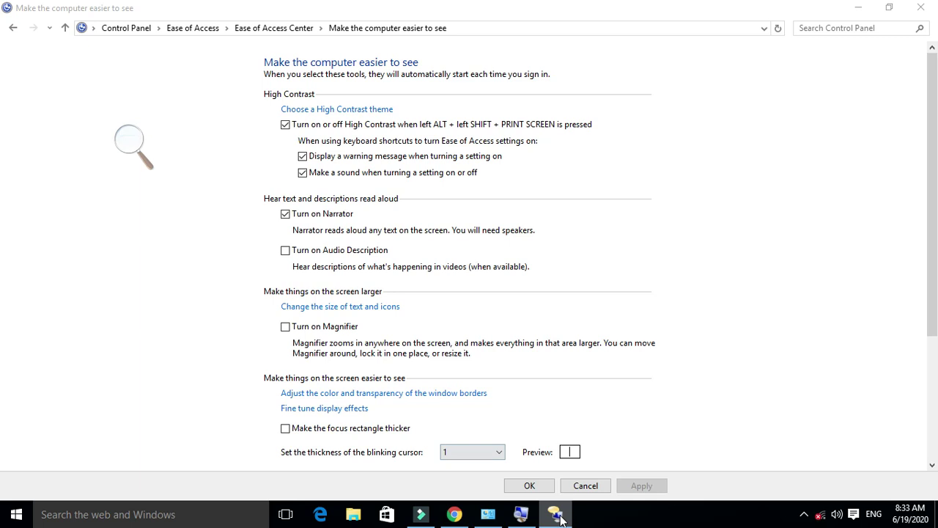
mouse_move(555, 509)
mouse_move(546, 491)
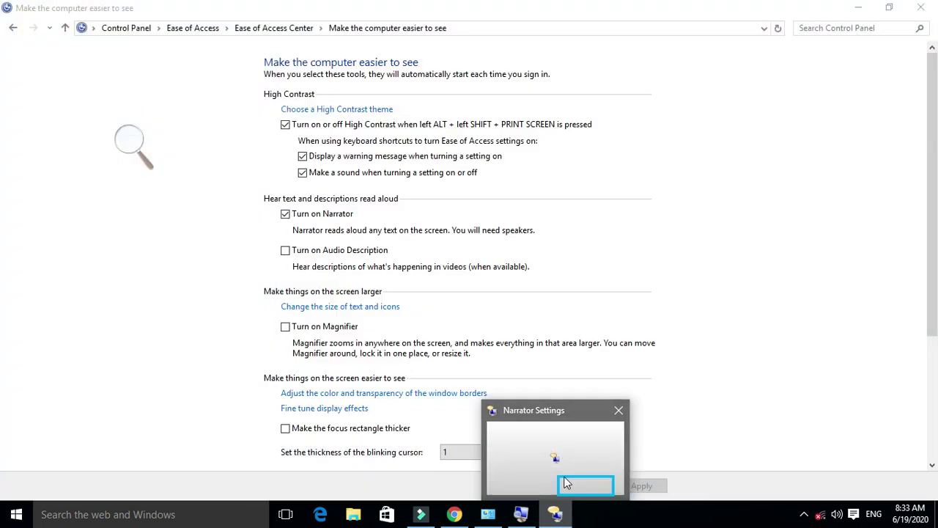
left_click(569, 448)
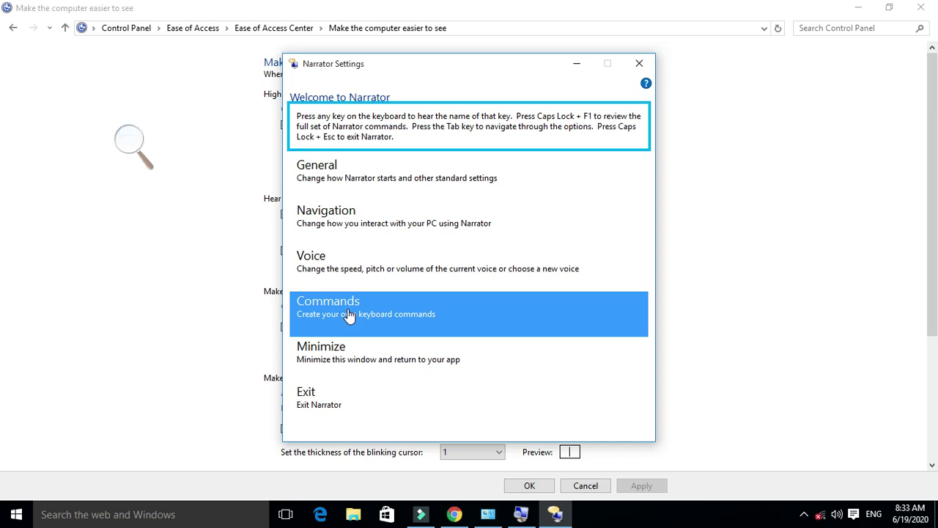
- View Narrator's General settings, discard changes, and exit Narrator
left_click(349, 181)
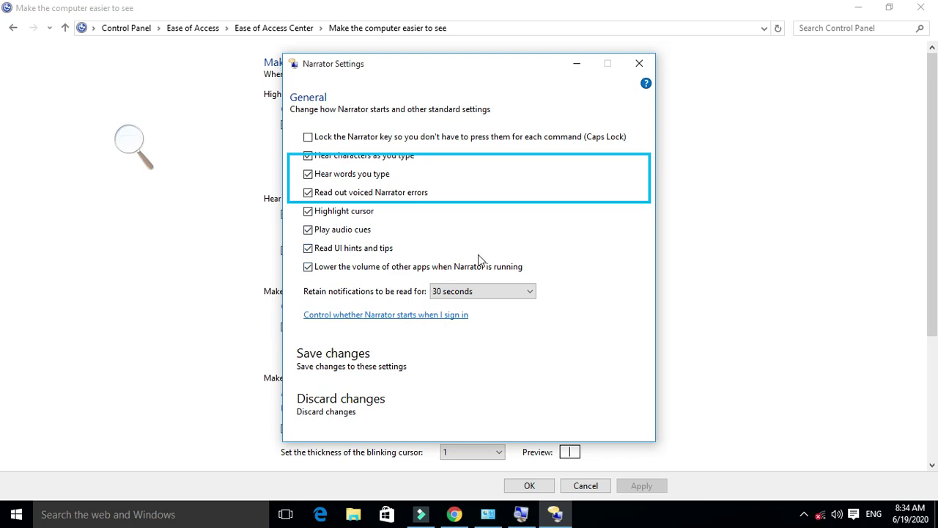
left_click(370, 416)
left_click(337, 412)
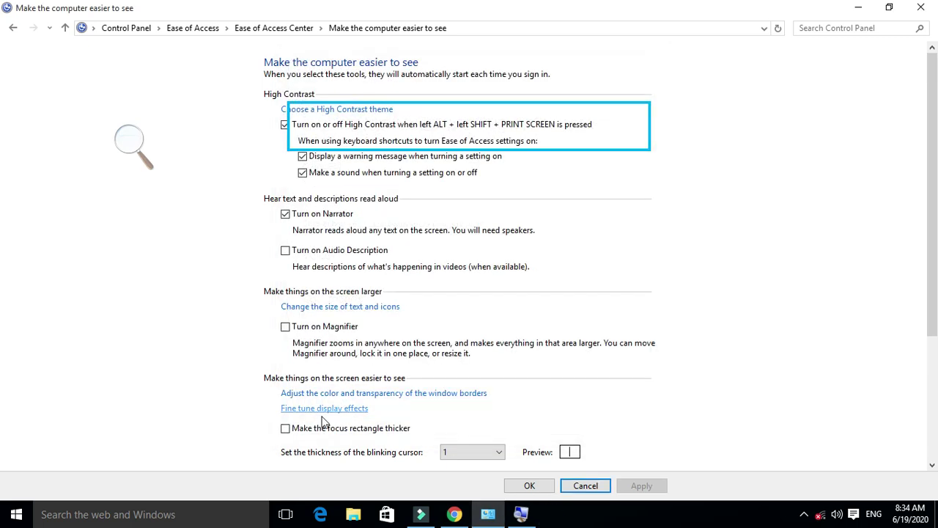
- Turn off the Narrator option, leave Audio Description off, turn on Magnifier, and apply the settings
left_click(285, 215)
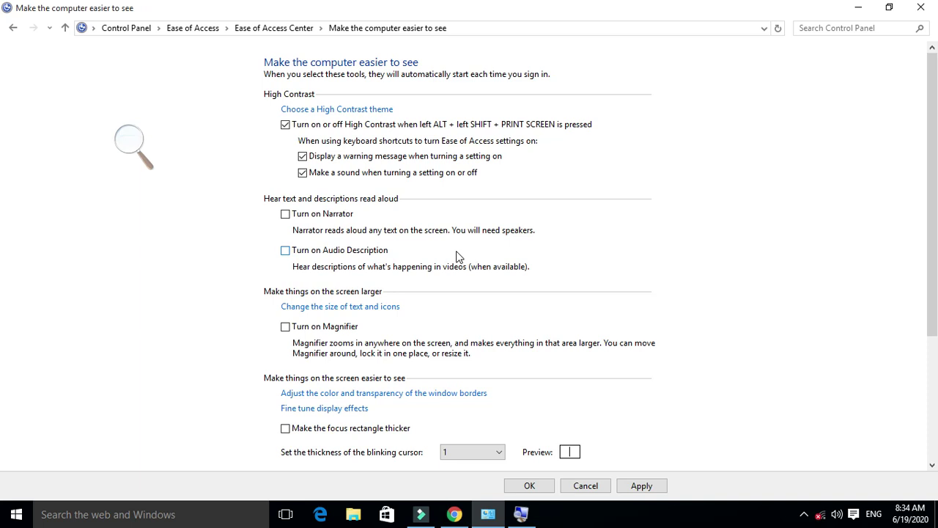
left_click(289, 253)
left_click(286, 255)
left_click(286, 326)
left_click(645, 485)
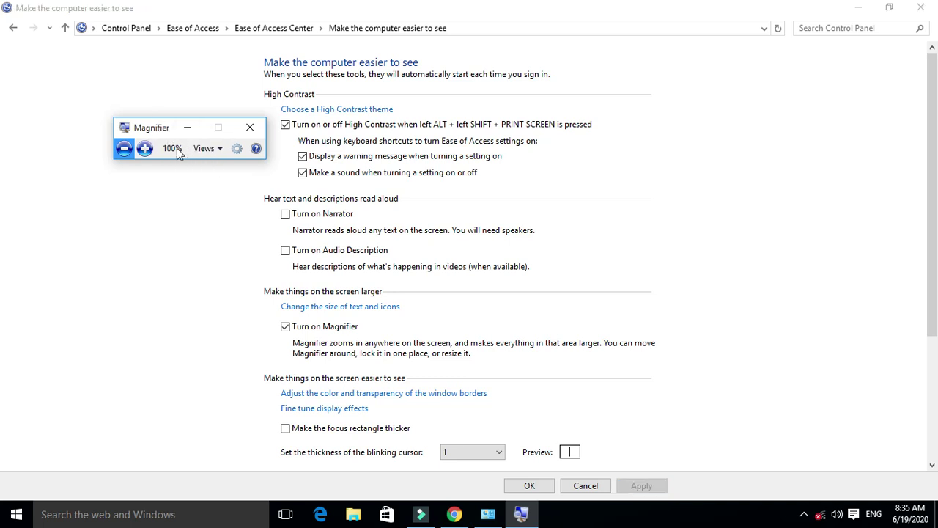
- Zoom the screen with Magnifier up to 400%, return it to 100%, and close Magnifier
left_click(142, 149)
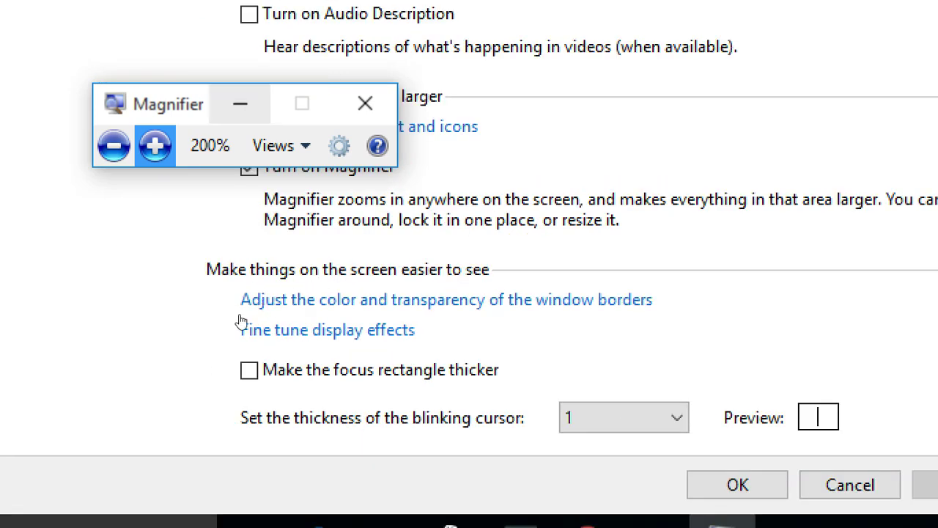
key("super+plus")
key("super+plus")
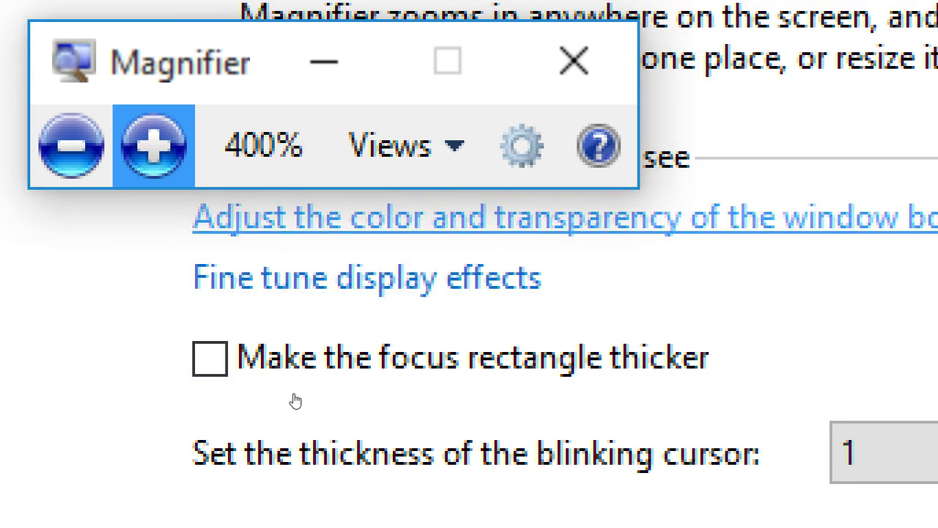
left_click(251, 379)
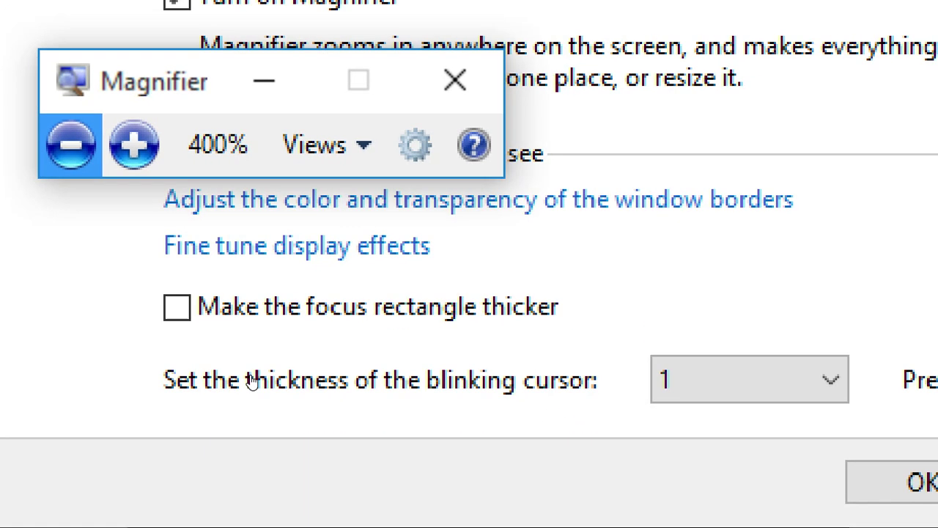
left_click(251, 379)
left_click(250, 379)
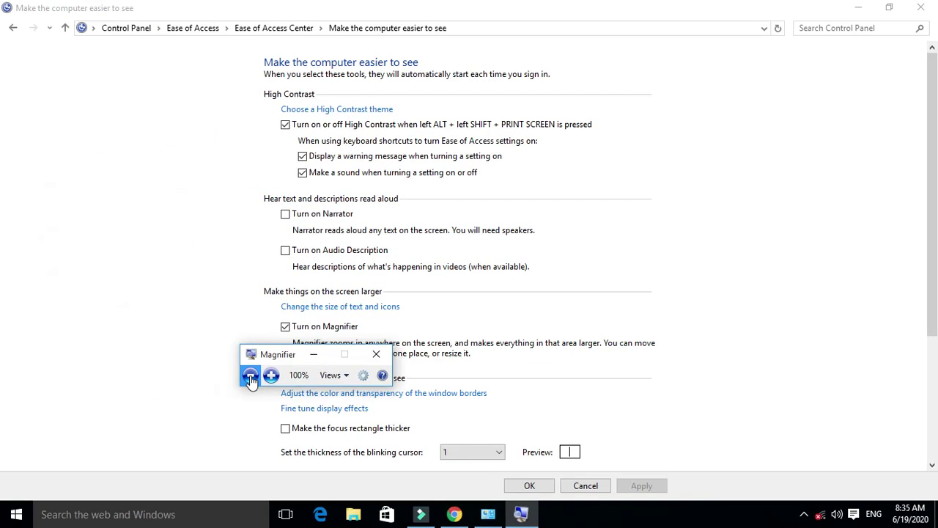
left_click(378, 357)
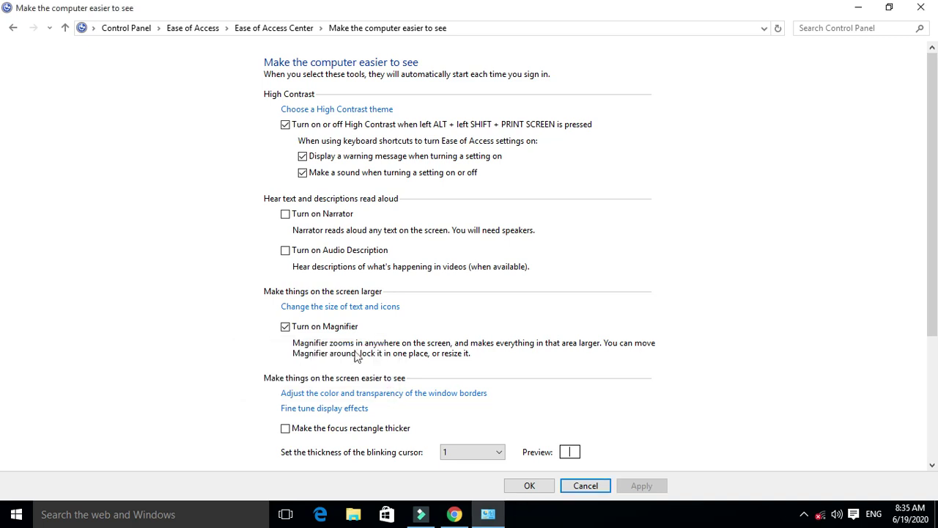
- Try turning off Magnifier and setting the blinking cursor thickness to 11, reset the thickness to 1, and cancel the changes
left_click(306, 329)
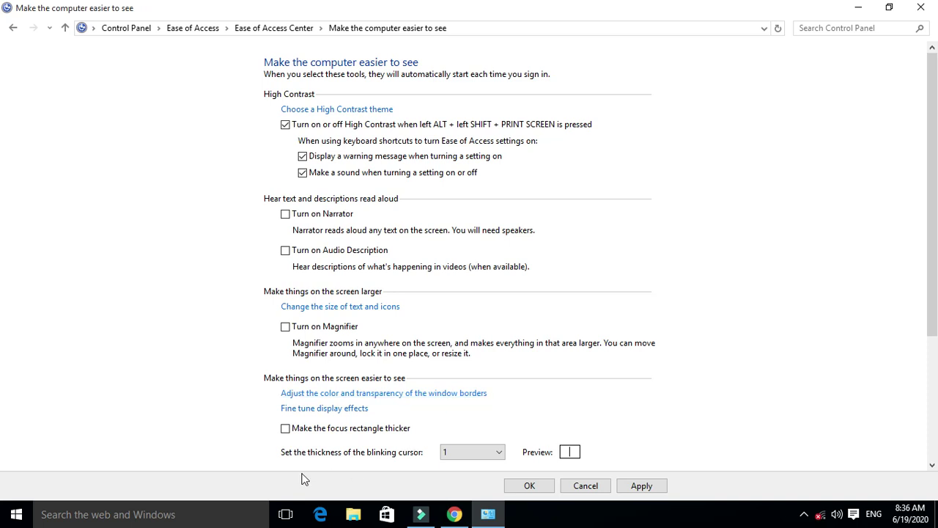
left_click(290, 430)
left_click(286, 432)
left_click(499, 452)
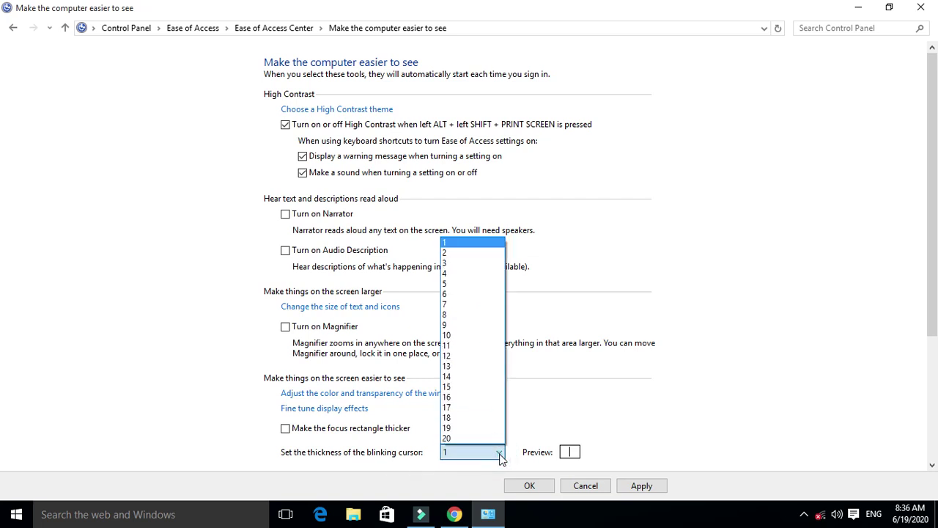
left_click(487, 345)
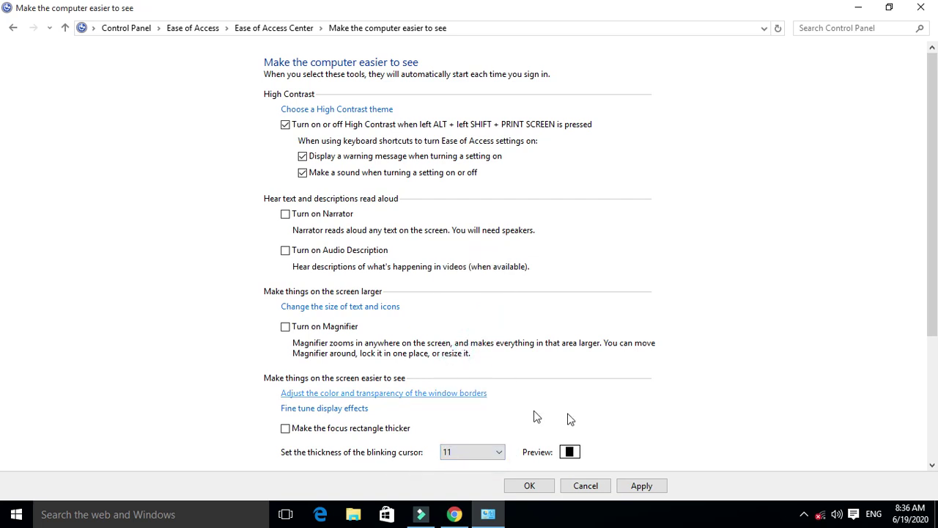
left_click(486, 460)
left_click(464, 245)
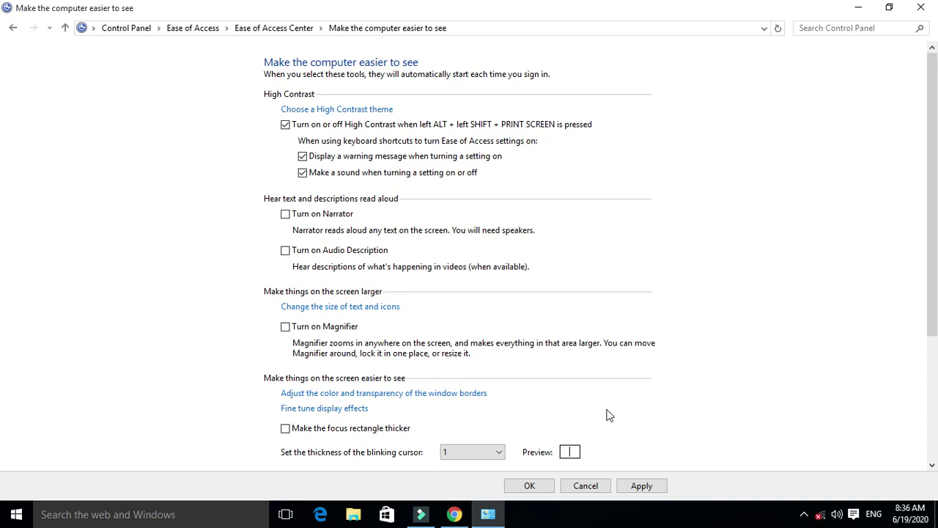
left_click(586, 486)
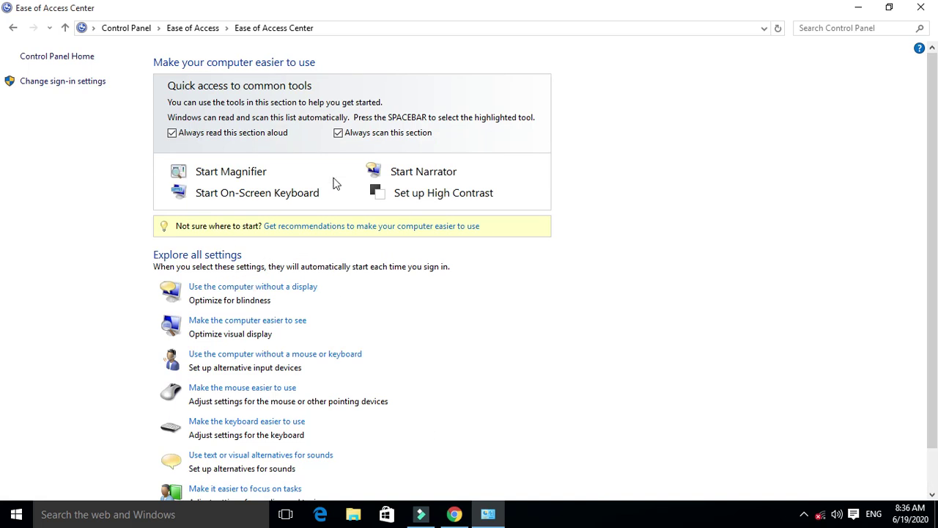
- Return to the Ease of Access category and open the settings for replacing sounds with visual cues
left_click(13, 29)
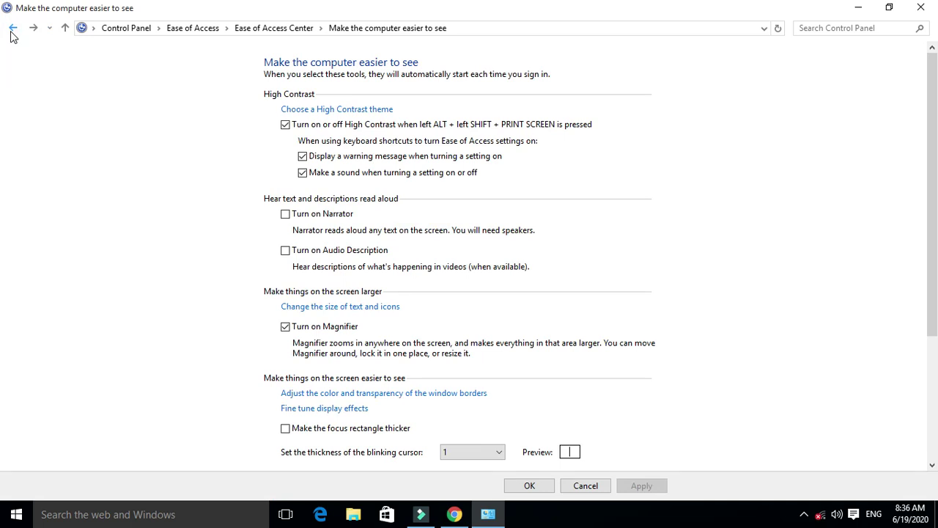
left_click(12, 29)
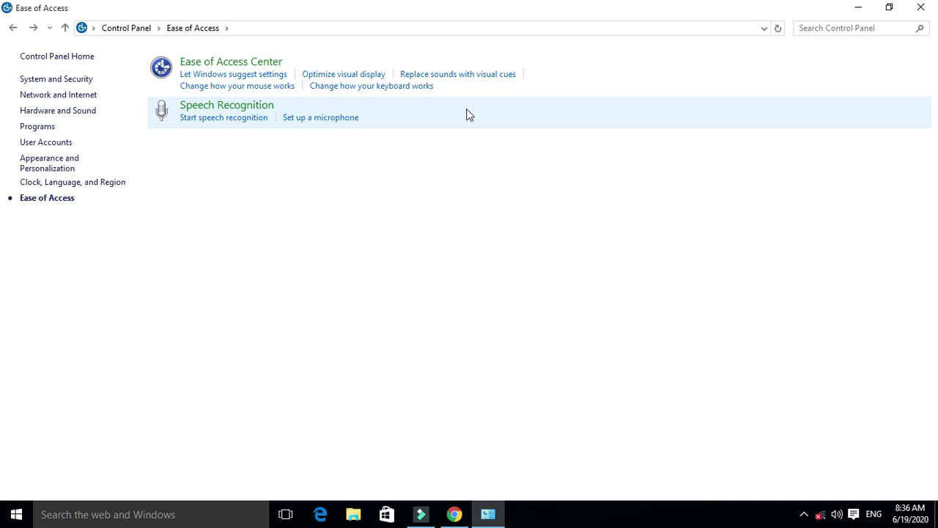
key("alt")
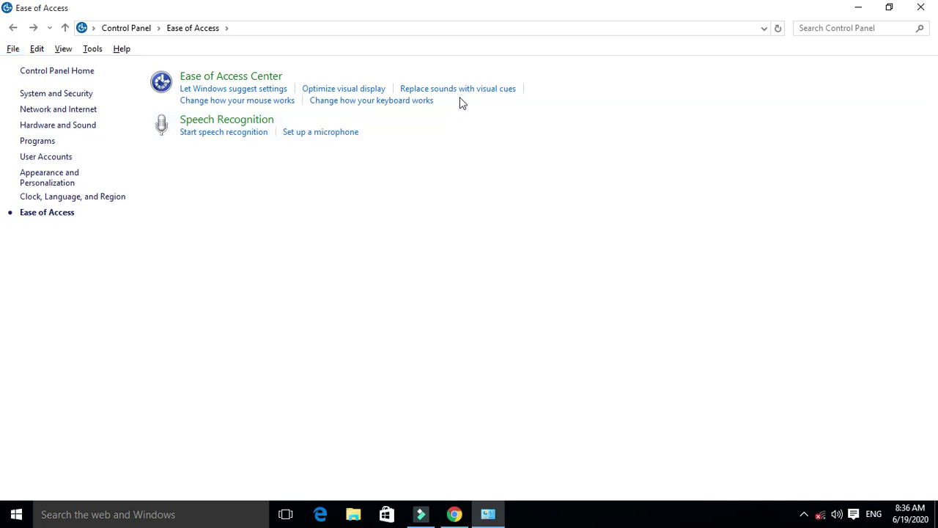
left_click(472, 88)
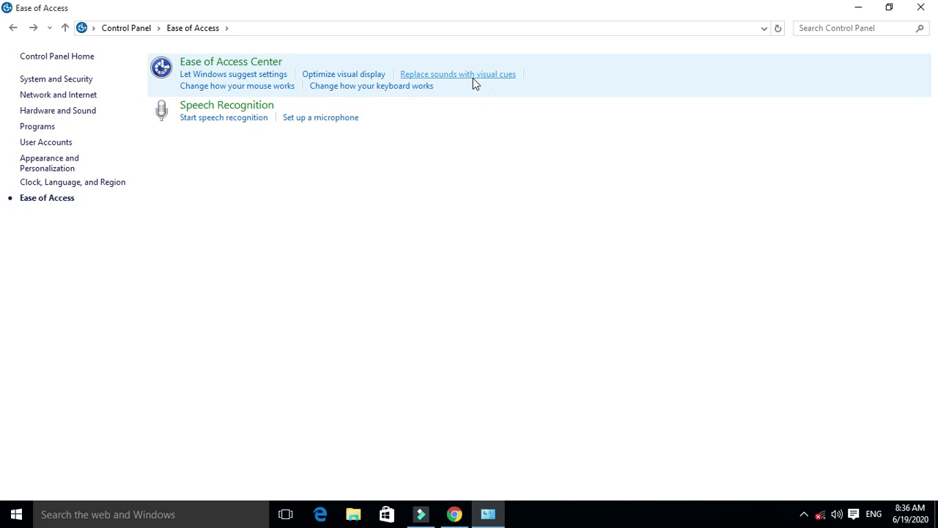
left_click(473, 76)
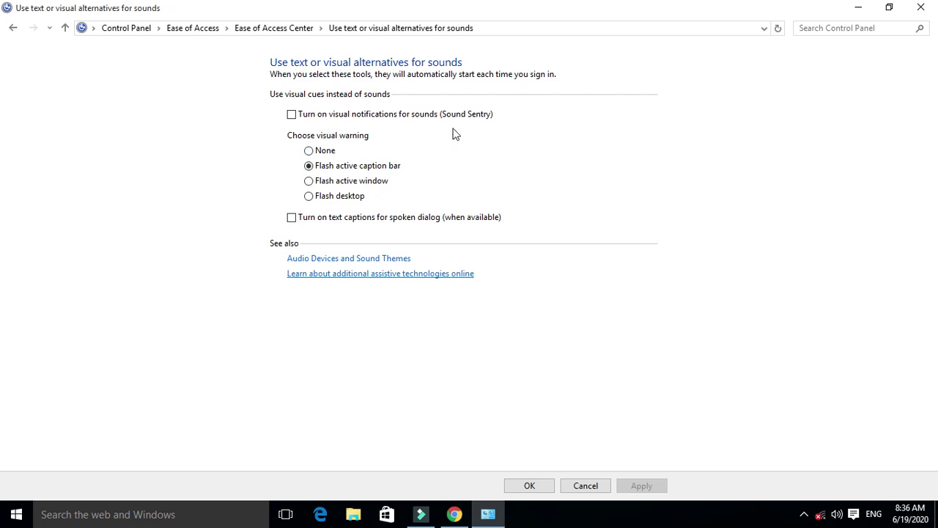
- Leave Sound Sentry off, set the visual warning to Flash active window, and apply the change
left_click(291, 116)
left_click(292, 115)
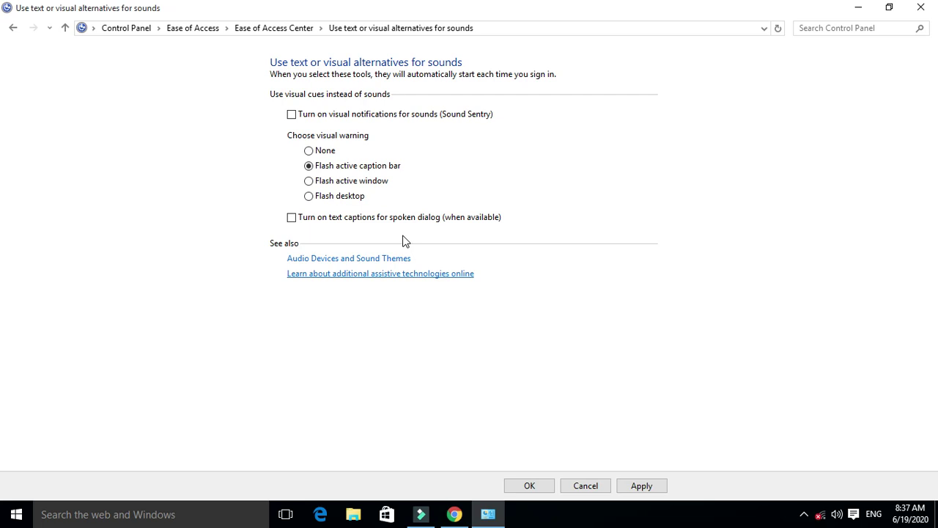
left_click(309, 181)
left_click(309, 165)
left_click(308, 181)
left_click(640, 489)
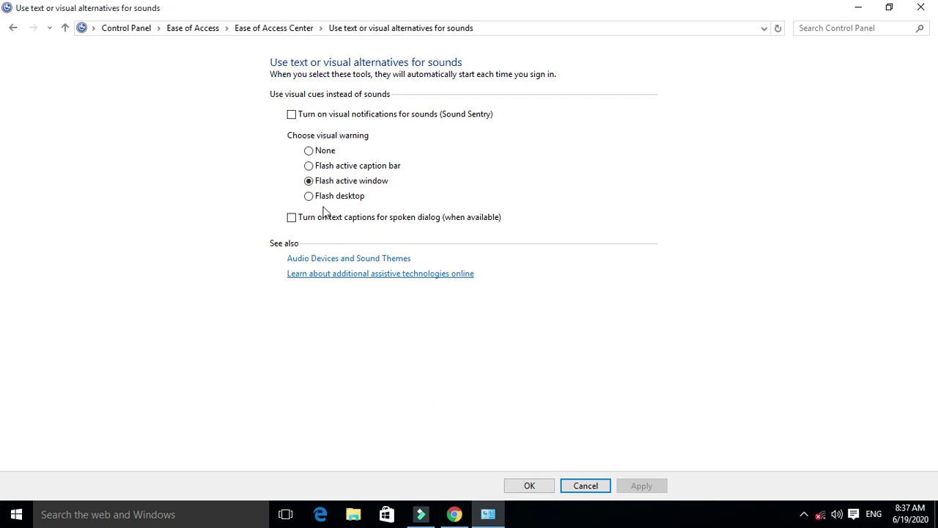
- Try the None and Flash active caption bar warnings, discard the change, and return to the Ease of Access category
left_click(309, 151)
left_click(308, 166)
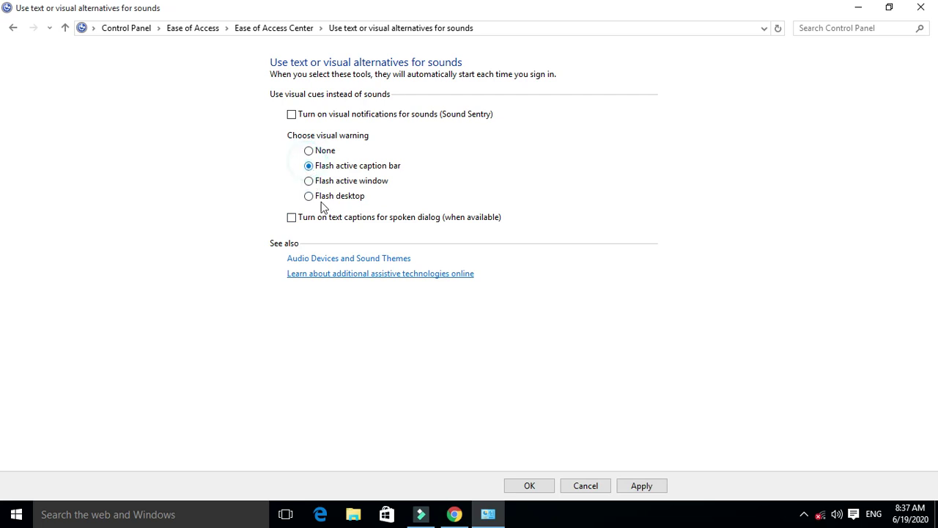
left_click(595, 487)
left_click(13, 29)
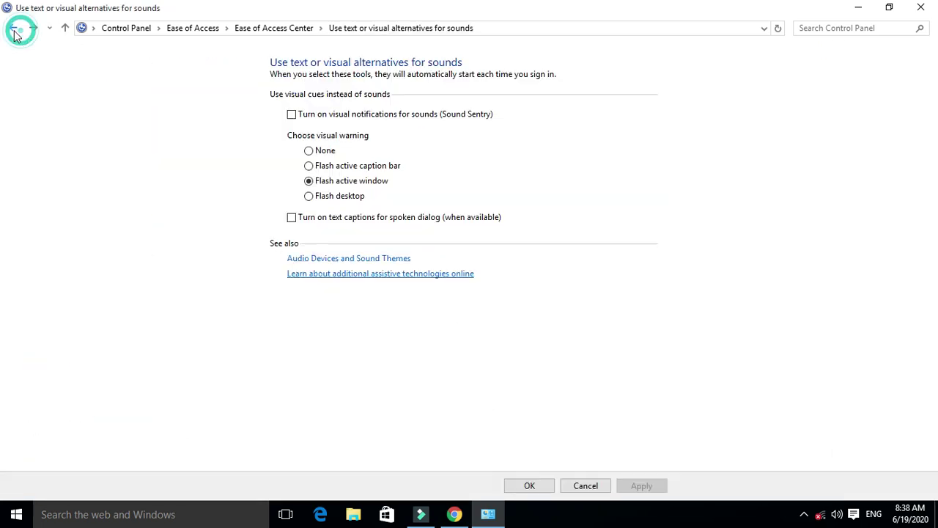
left_click(13, 29)
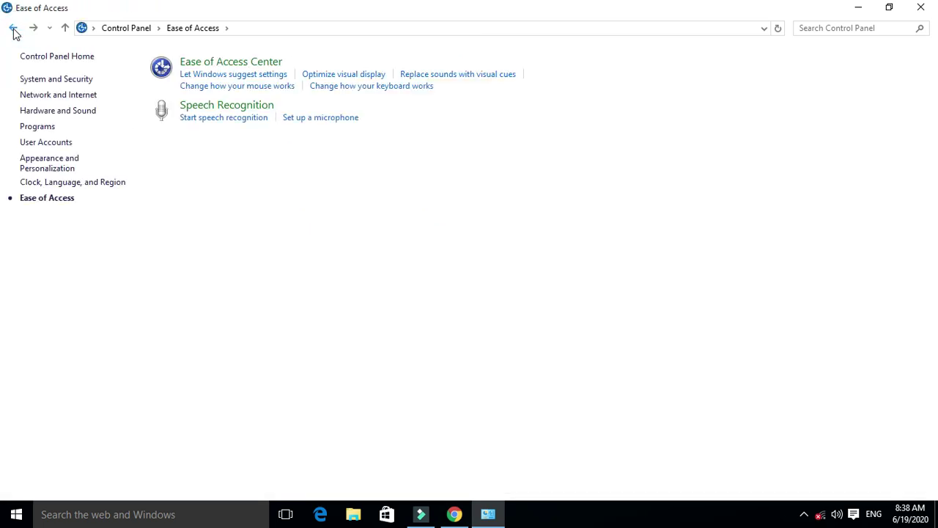
- Open the settings for how the mouse works and apply the Large Inverting mouse pointer
left_click(235, 91)
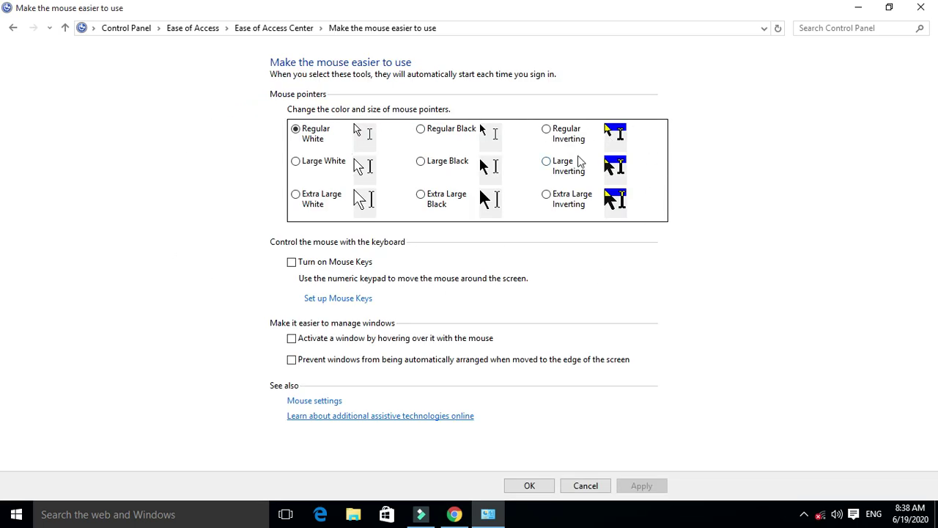
left_click(329, 162)
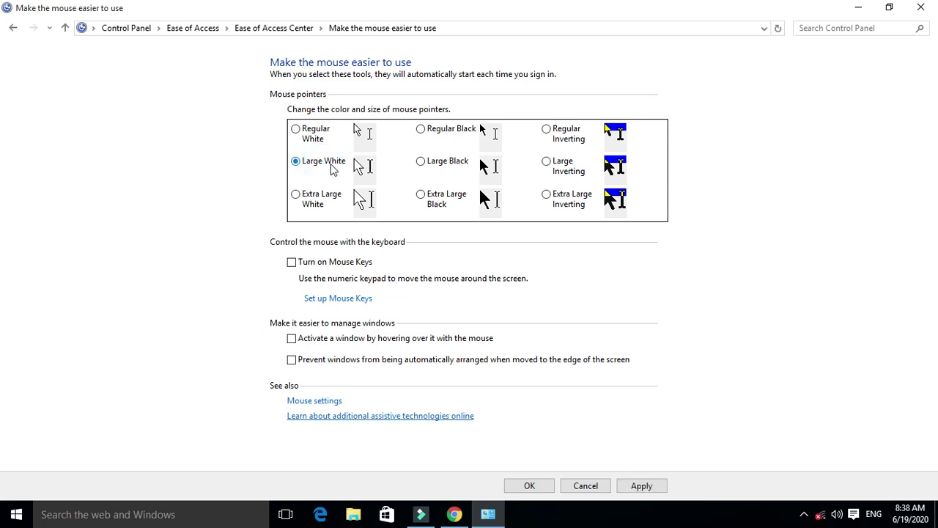
left_click(310, 129)
left_click(600, 168)
left_click(653, 487)
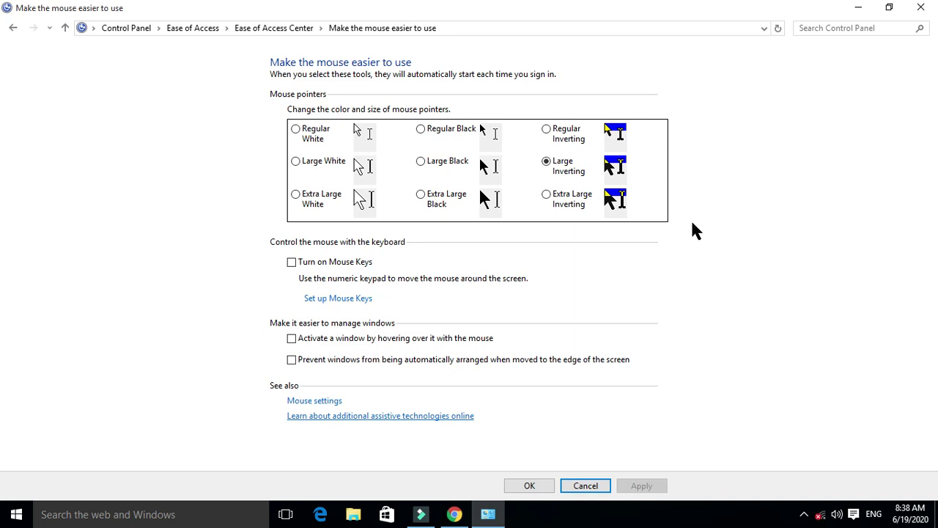
- Apply the Extra Large Inverting mouse pointer, and switch back to Regular White
left_click(576, 207)
left_click(645, 487)
left_click(297, 129)
left_click(639, 486)
- Open the Mouse Keys setup, try different top pointer speeds, and go back without applying them
left_click(338, 299)
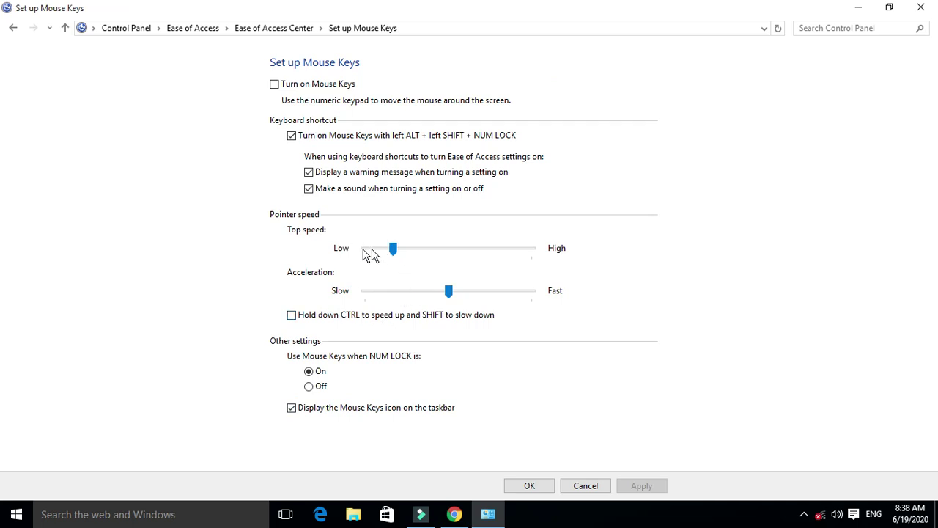
left_click_drag(396, 253, 423, 262)
left_click(441, 252)
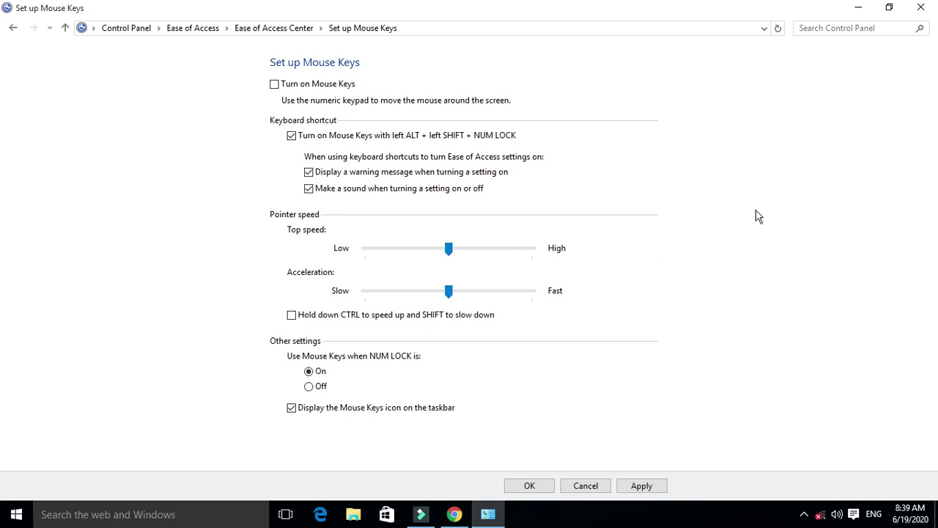
left_click_drag(448, 250, 371, 262)
left_click(409, 253)
left_click(436, 249)
left_click(12, 29)
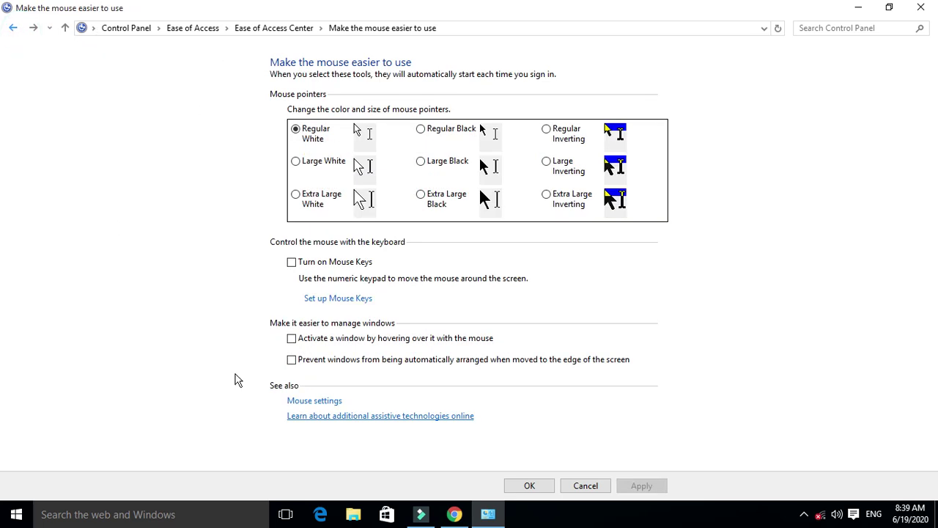
- Switch Mouse Keys and window activation by hovering on and back off, and return to the Ease of Access category
left_click(292, 263)
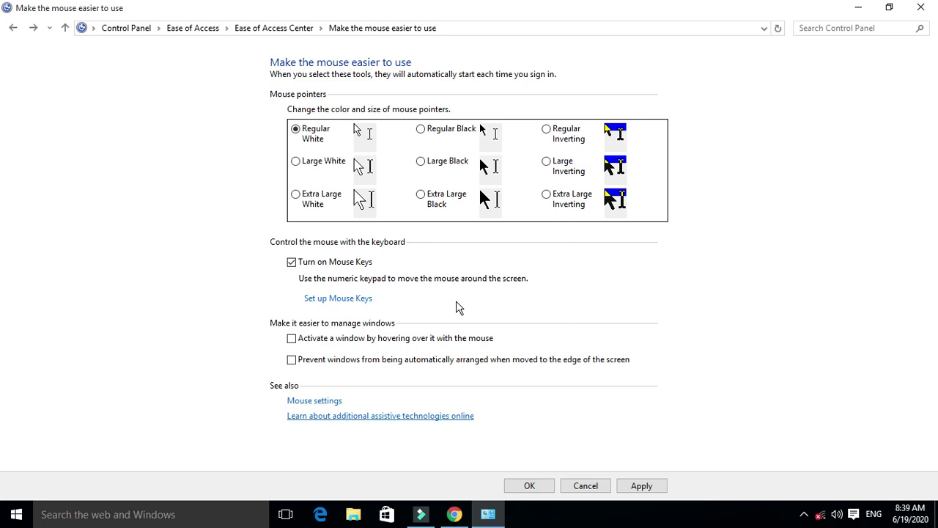
left_click(297, 265)
left_click(291, 340)
left_click(292, 340)
left_click(12, 30)
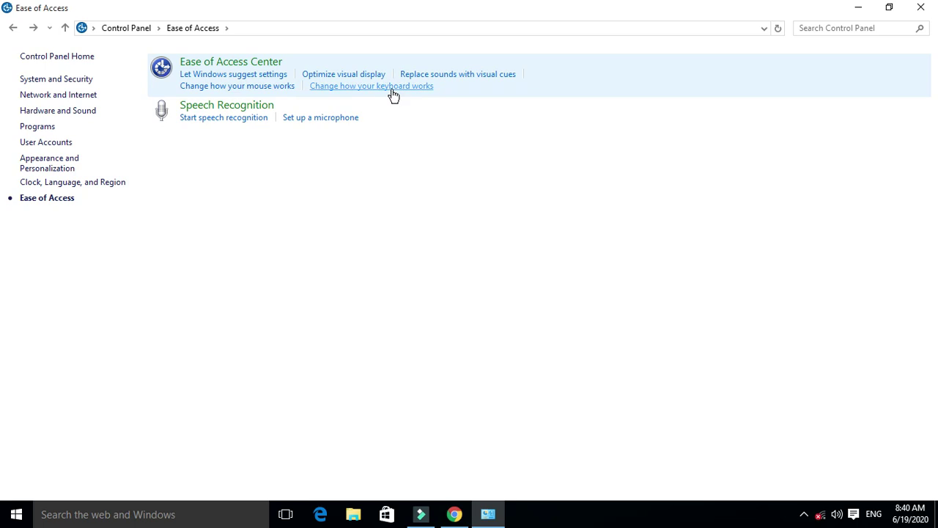
- Open the settings for how the keyboard works and turn Sticky Keys on and back off
left_click(392, 88)
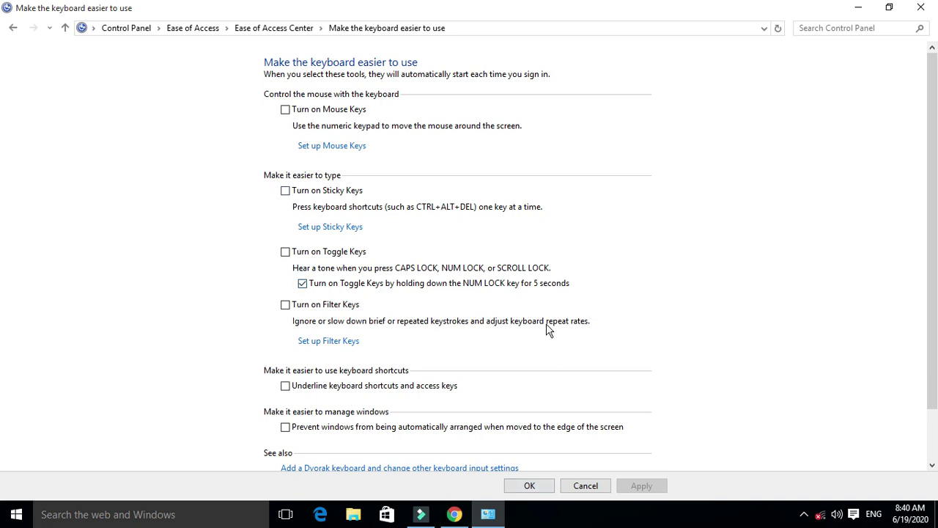
left_click(285, 192)
left_click(285, 192)
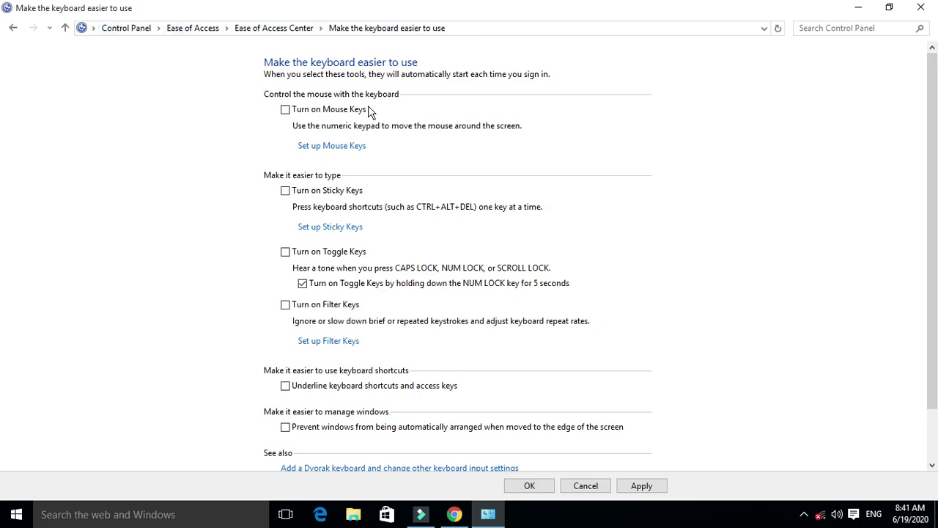
- Highlight the full address path of the keyboard settings page and return to the Ease of Access category
left_click(480, 30)
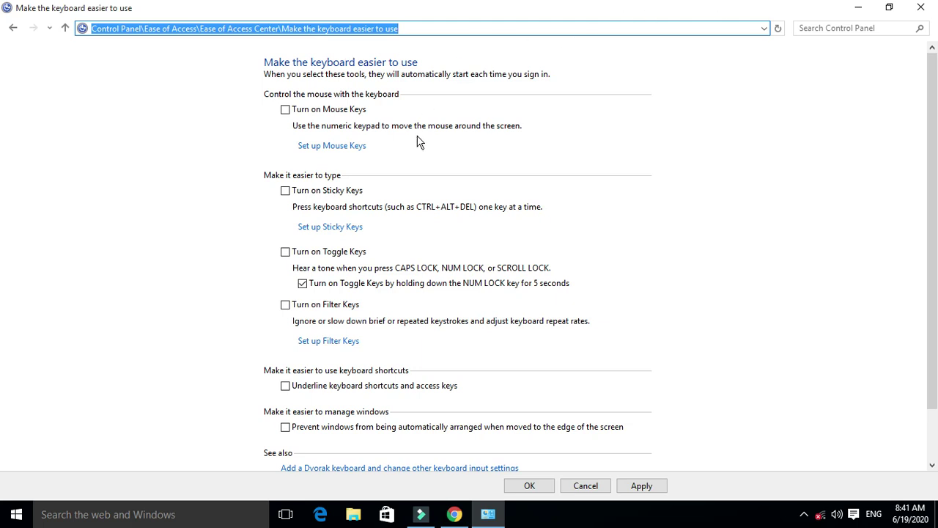
left_click(460, 25)
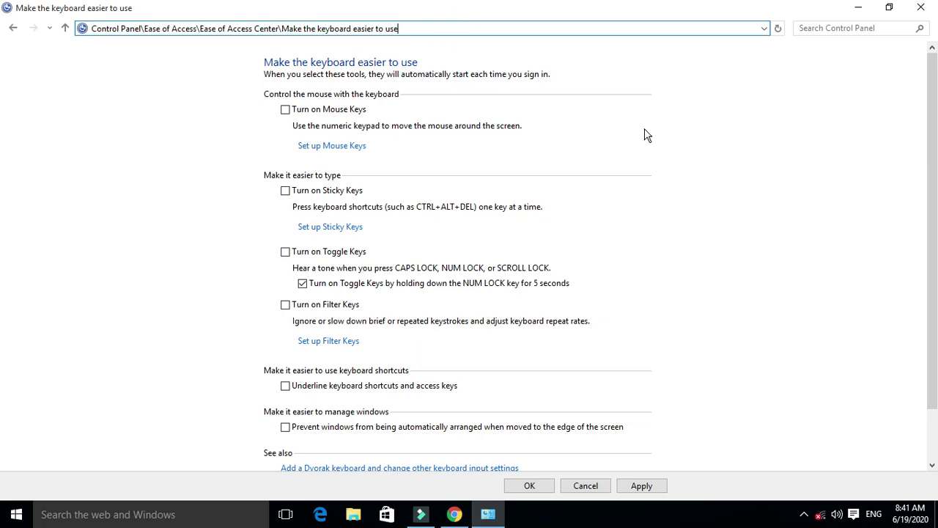
left_click_drag(421, 30, 63, 26)
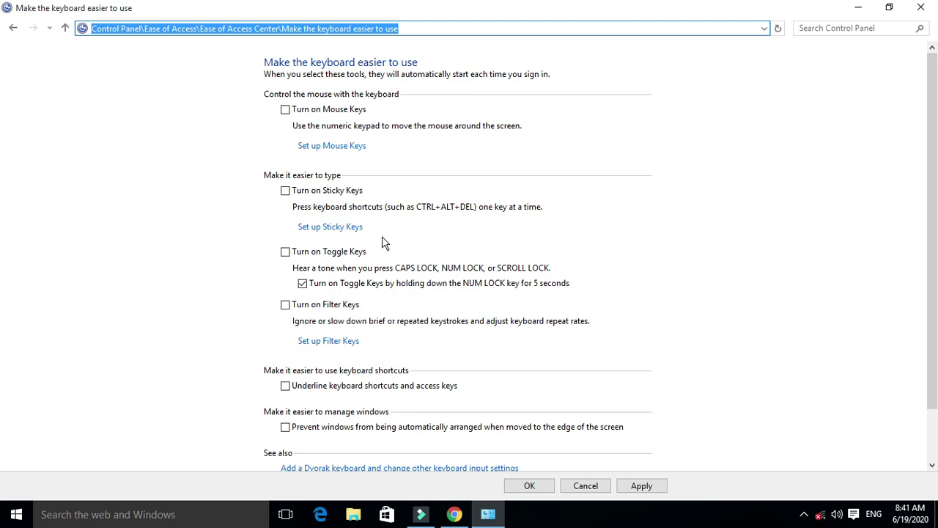
left_click(14, 30)
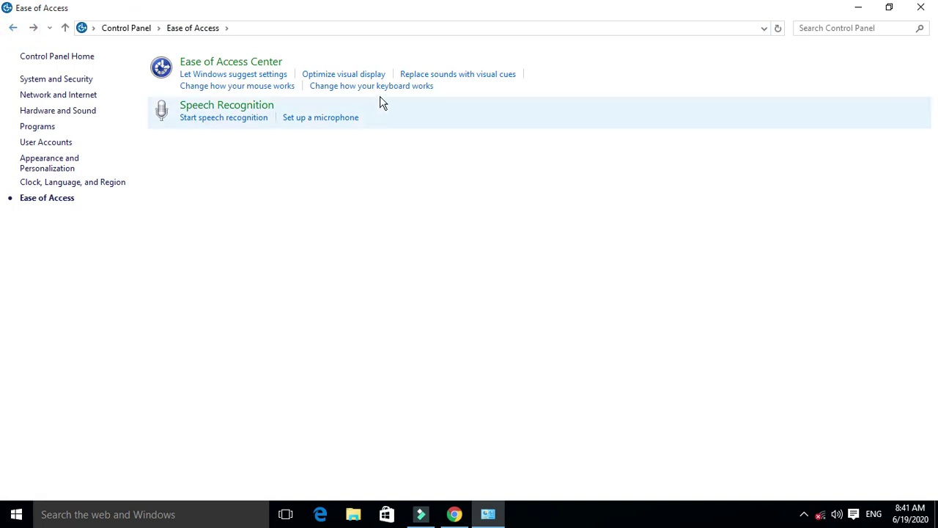
left_click(381, 97)
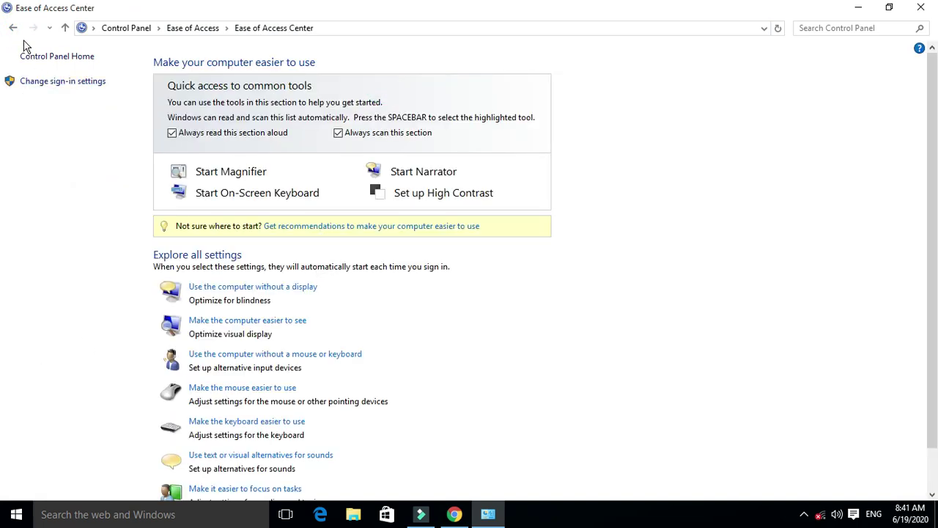
left_click(12, 30)
left_click(427, 86)
left_click(12, 29)
- Reopen the keyboard settings, review the options through the end of the page, and cancel back to the Ease of Access category
left_click(368, 91)
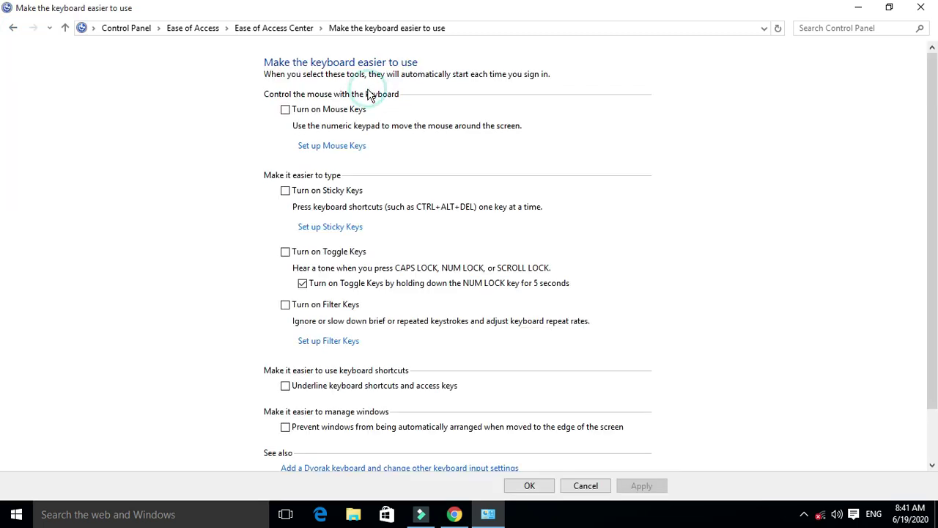
scroll(395, 323, "down", 2)
scroll(394, 323, "up", 2)
scroll(394, 323, "down", 2)
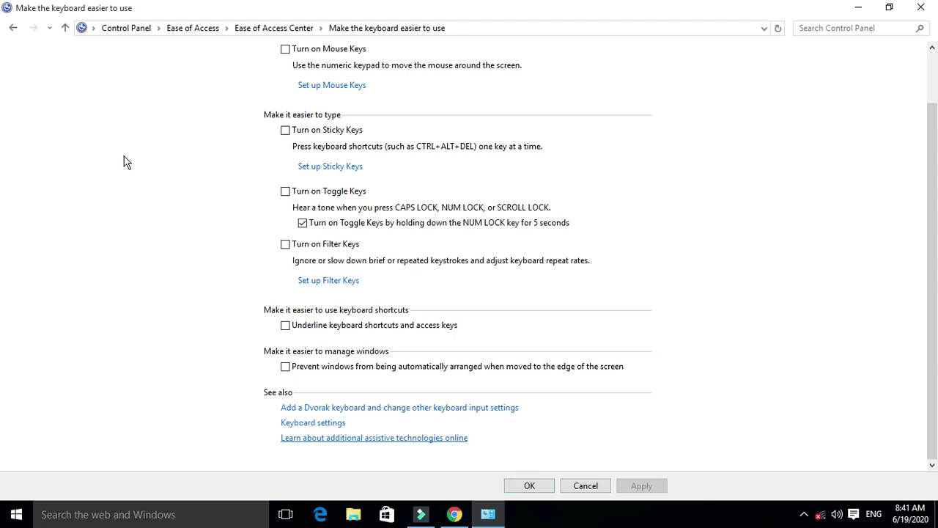
left_click(579, 486)
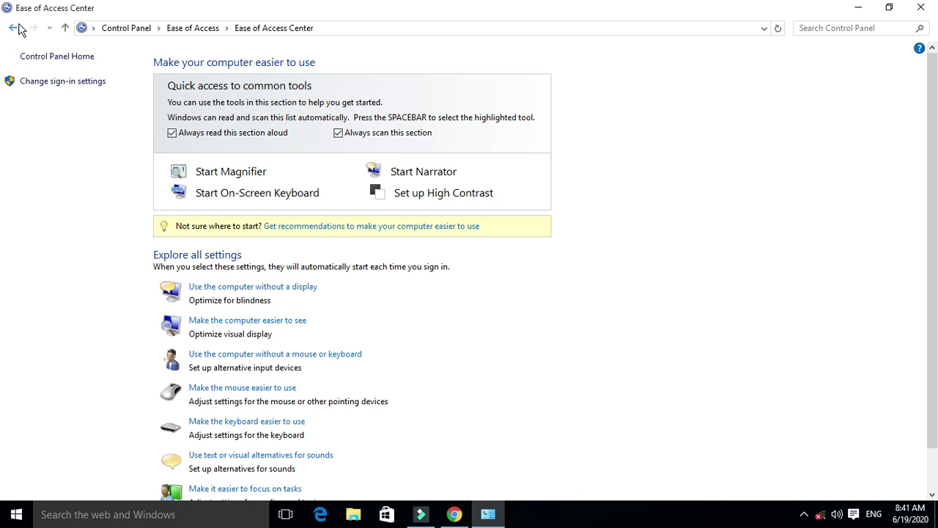
left_click(14, 29)
left_click(13, 29)
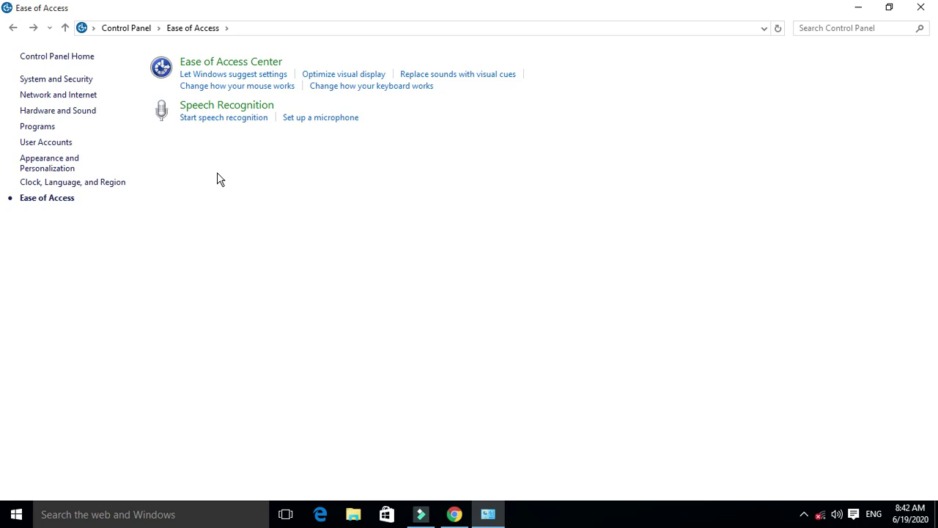
- Start Speech Recognition setup, choose Other as the microphone type, continue to the microphone placement advice, and cancel the setup
left_click(223, 119)
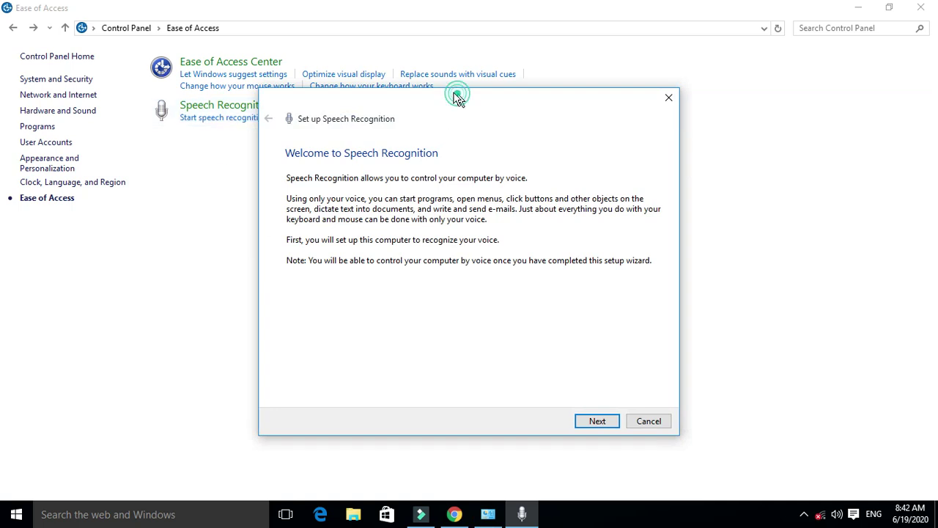
left_click_drag(458, 93, 289, 90)
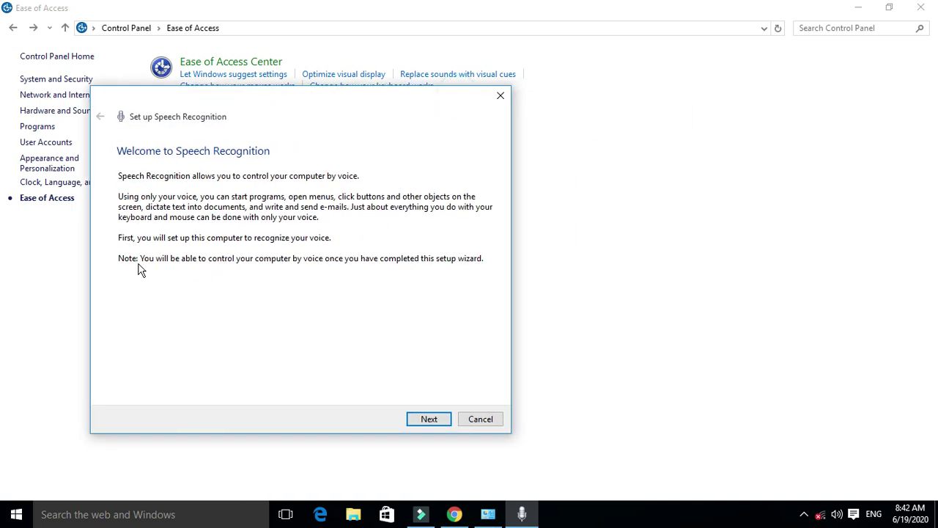
left_click(428, 421)
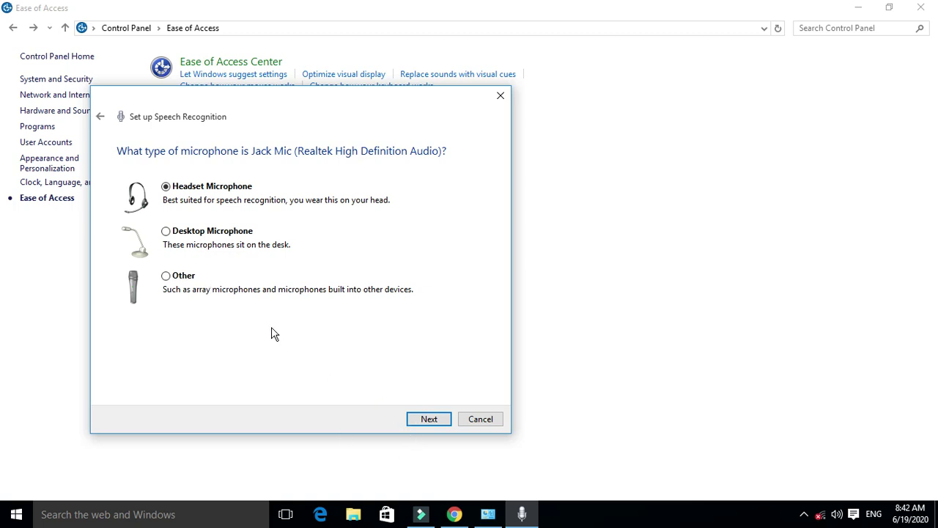
left_click(166, 275)
left_click(429, 420)
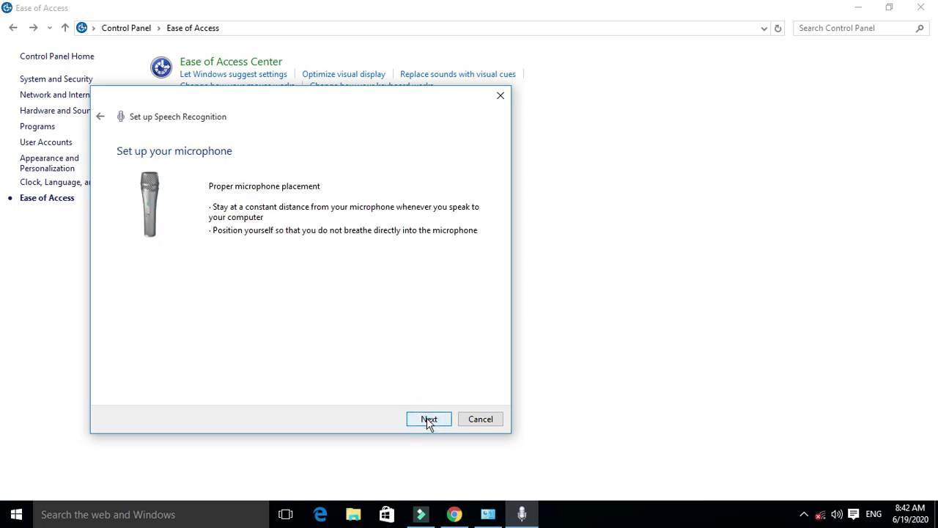
left_click(478, 422)
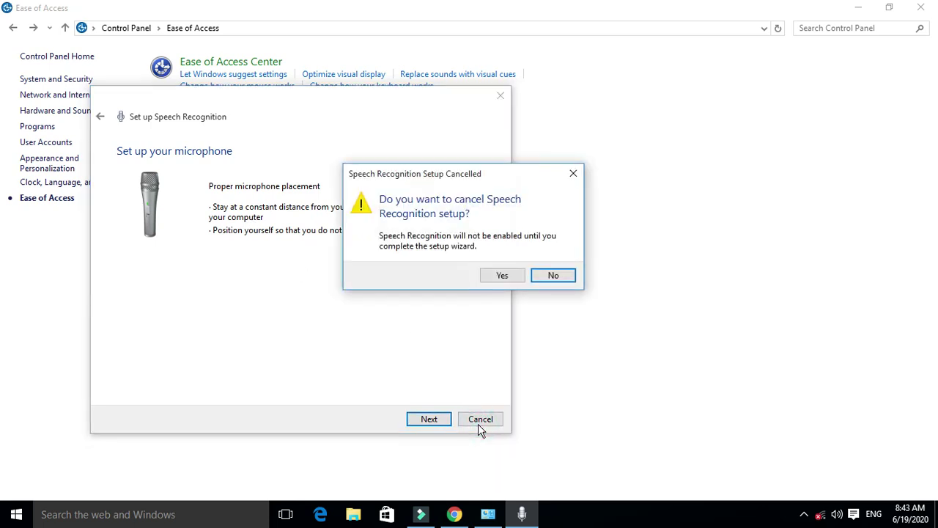
left_click(503, 277)
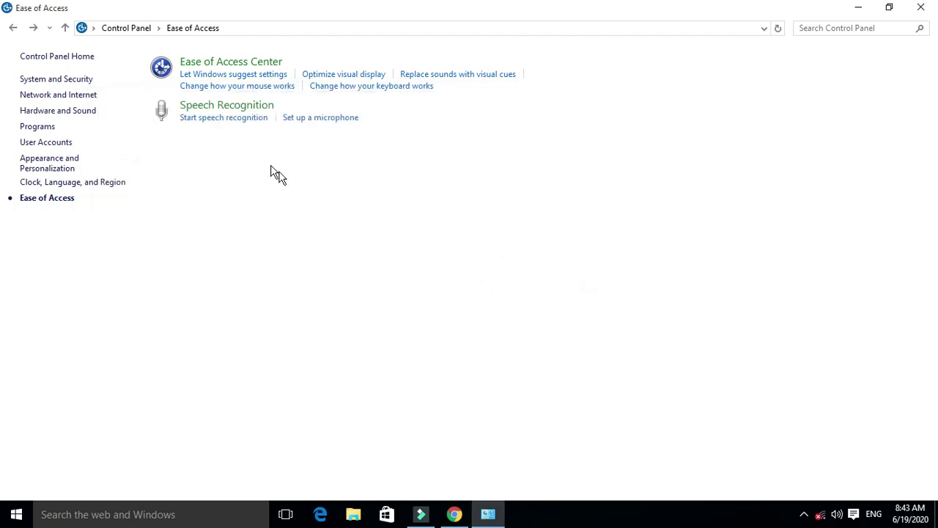
- Reopen the Speech Recognition setup, review the welcome text and the microphone type choices, and cancel the setup
left_click(245, 122)
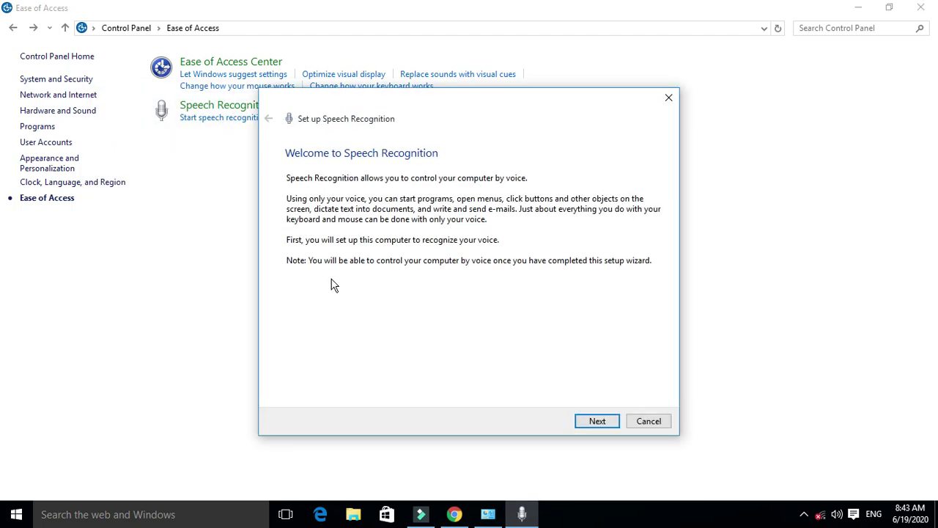
left_click_drag(451, 101, 318, 125)
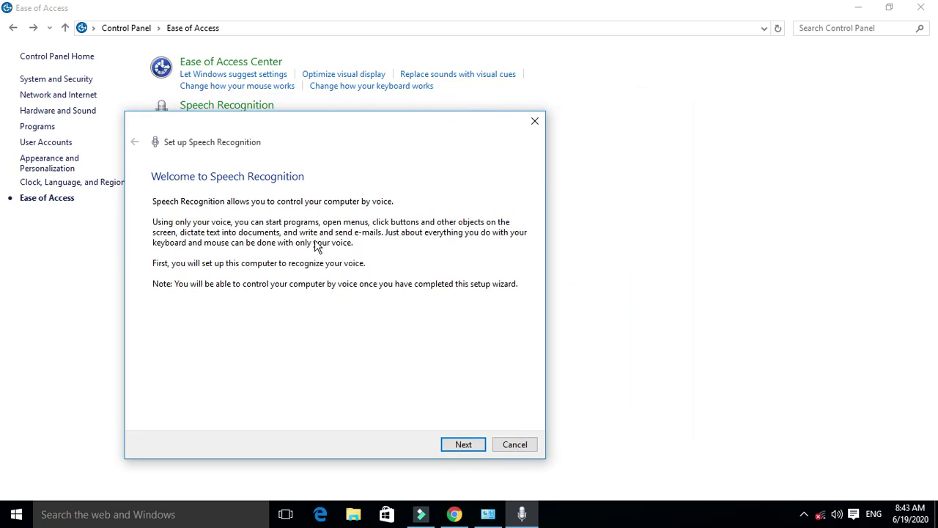
left_click(467, 446)
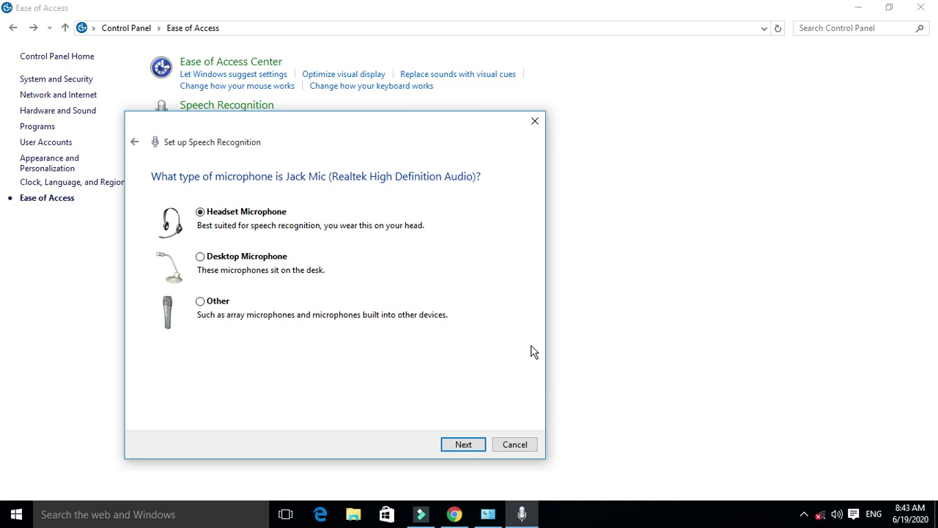
left_click(515, 445)
left_click(515, 278)
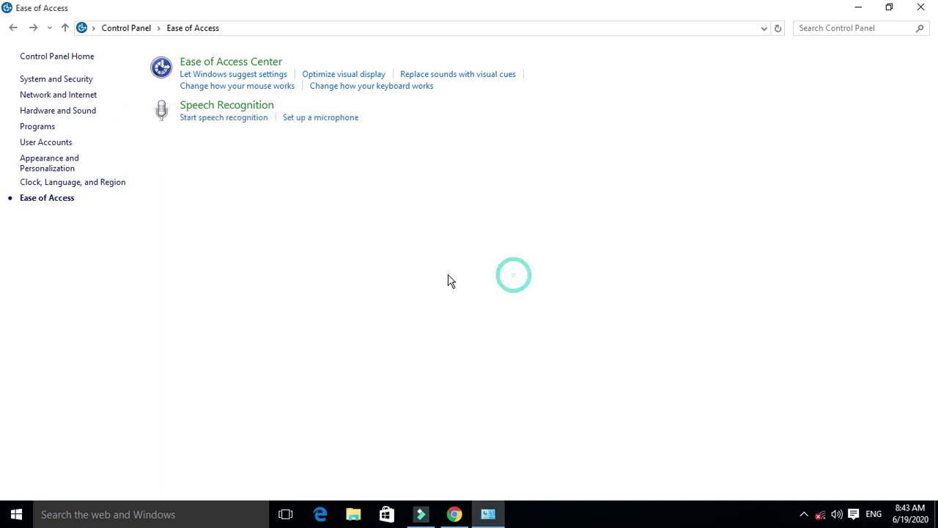
- Open the microphone setup, proceed through the sentence-reading test for the Jack Mic, and cancel back to the Ease of Access category
left_click(331, 118)
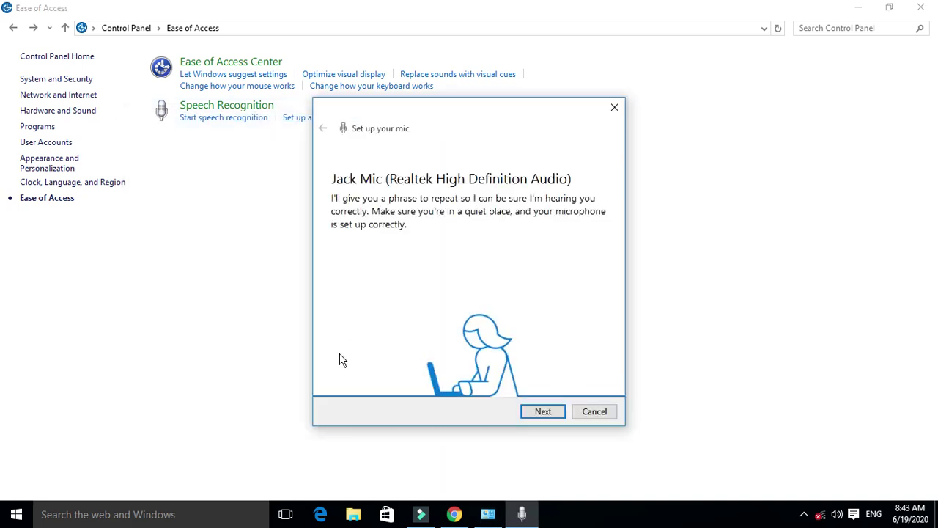
left_click_drag(452, 113, 244, 123)
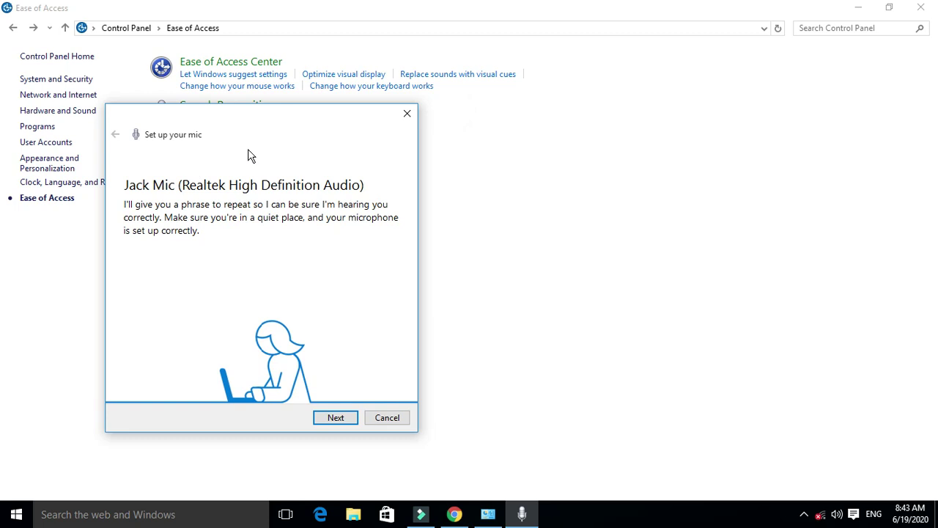
left_click(338, 421)
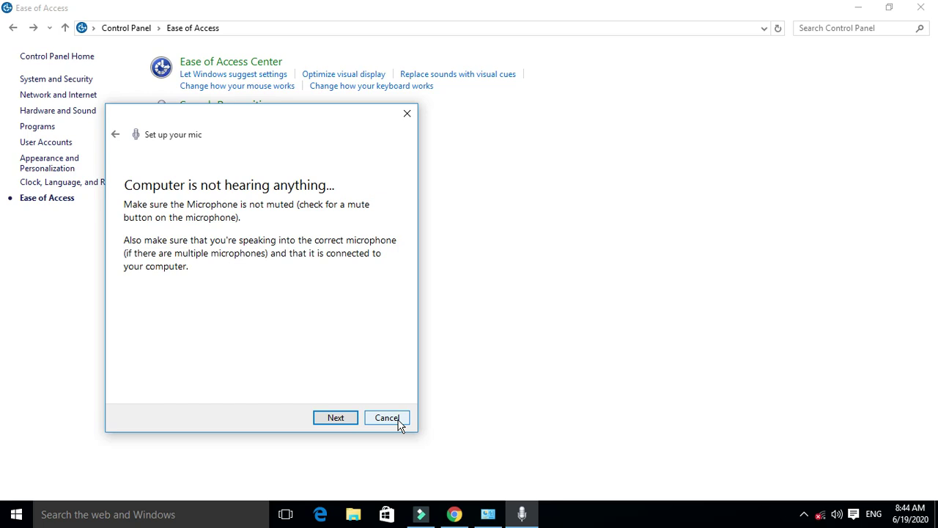
left_click(336, 417)
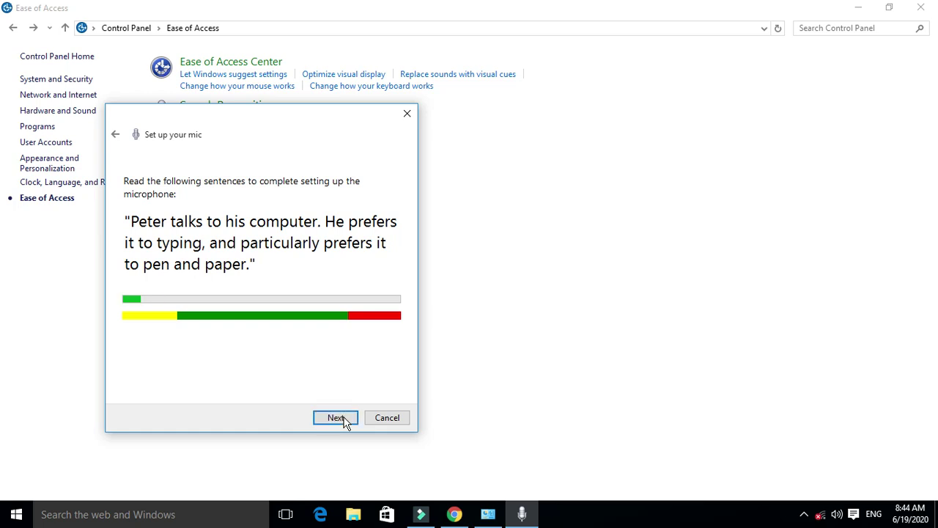
left_click(336, 417)
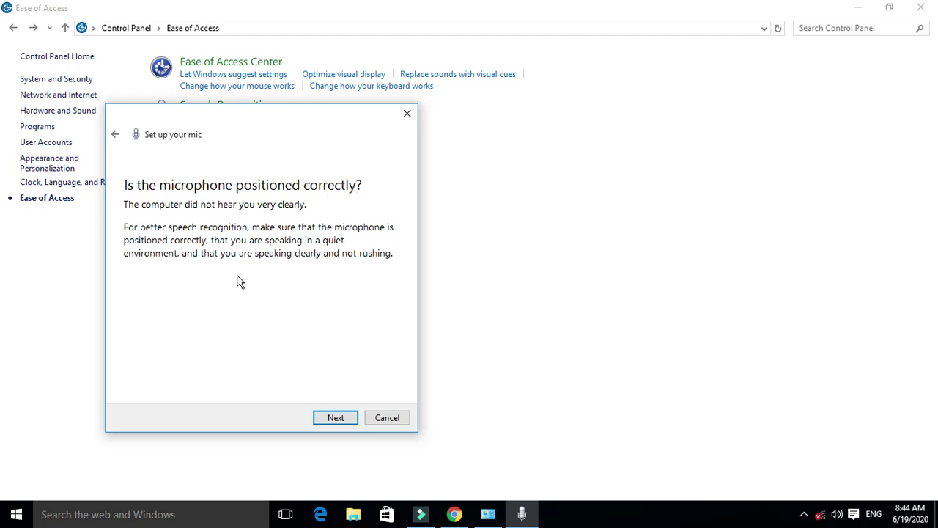
left_click(389, 418)
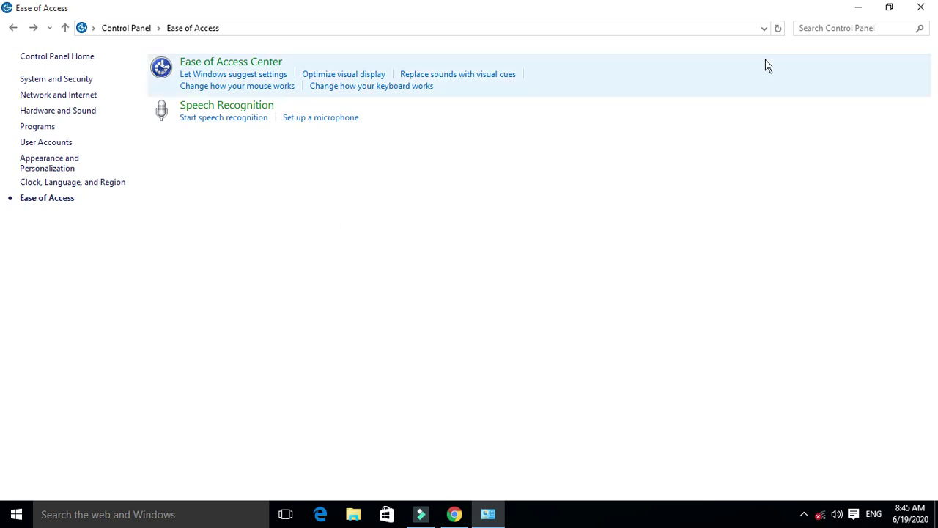
- Close the Control Panel window and refresh the desktop several times
left_click(921, 8)
right_click(273, 92)
left_click(309, 133)
right_click(295, 118)
left_click(309, 158)
right_click(279, 127)
left_click(320, 170)
right_click(278, 126)
left_click(320, 171)
right_click(238, 129)
left_click(304, 176)
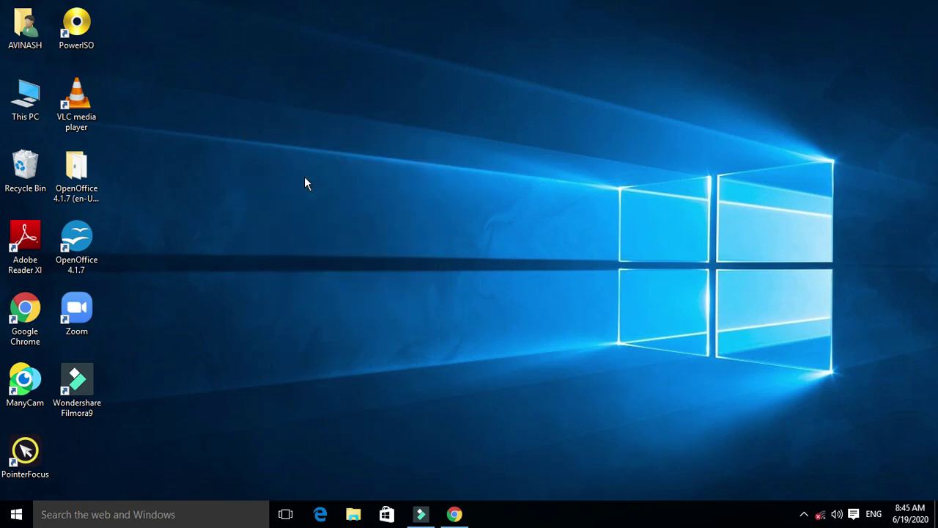